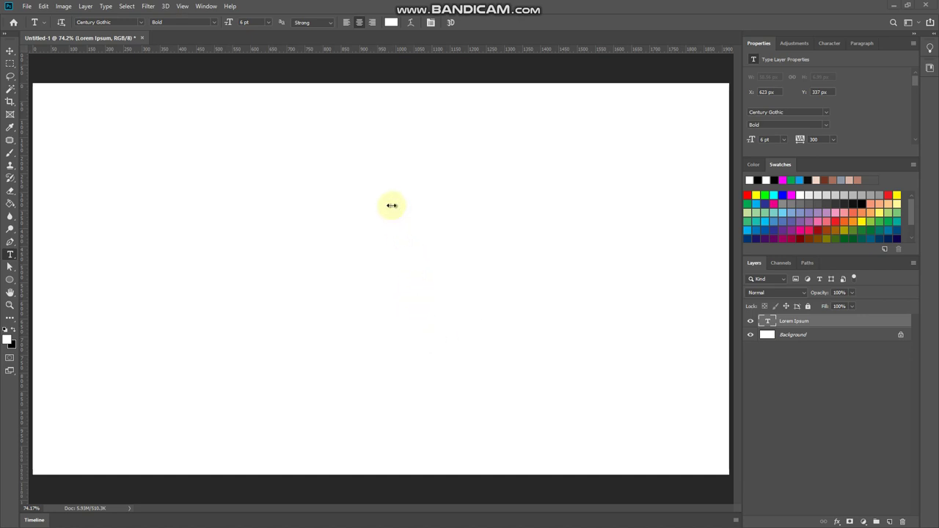
Place animal-animal-photography-carnivore-755447.jpg from Downloads as an embedded layer above Lorem Ipsum
key("v")
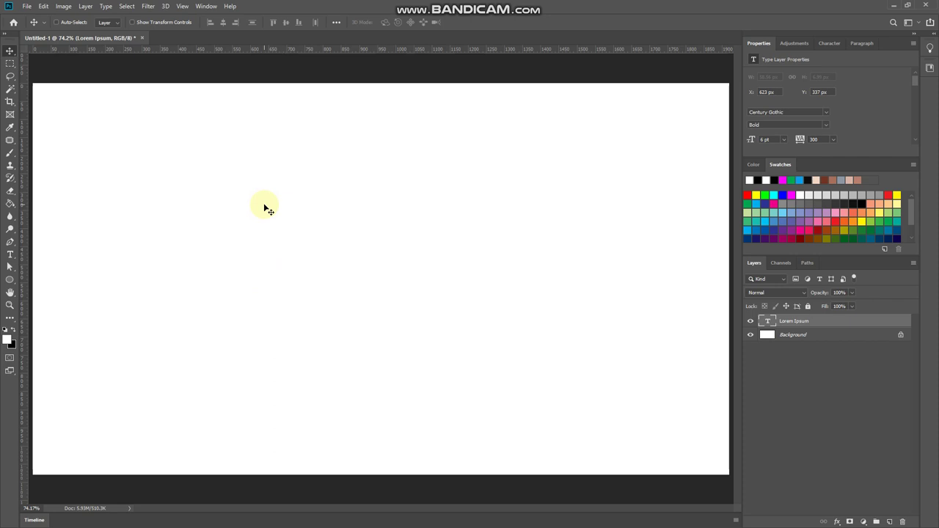
left_click(28, 7)
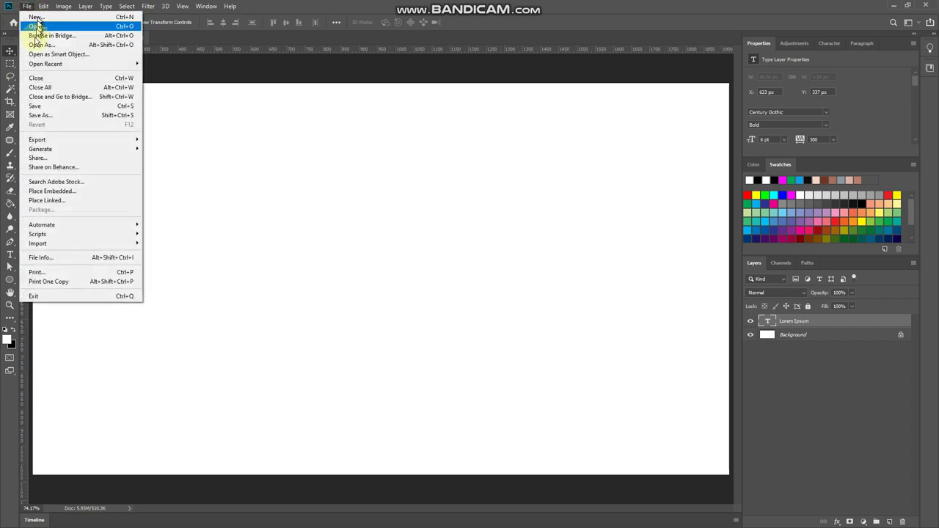
left_click(44, 190)
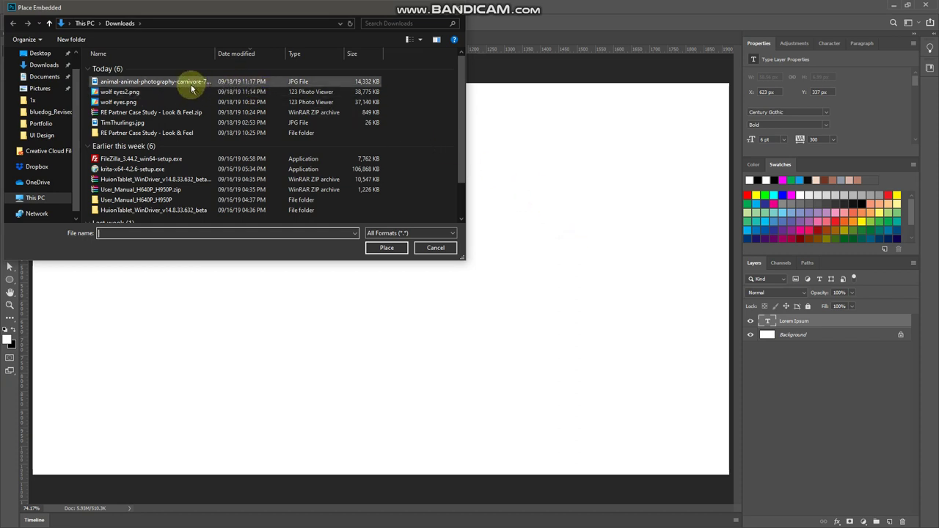
left_click(189, 82)
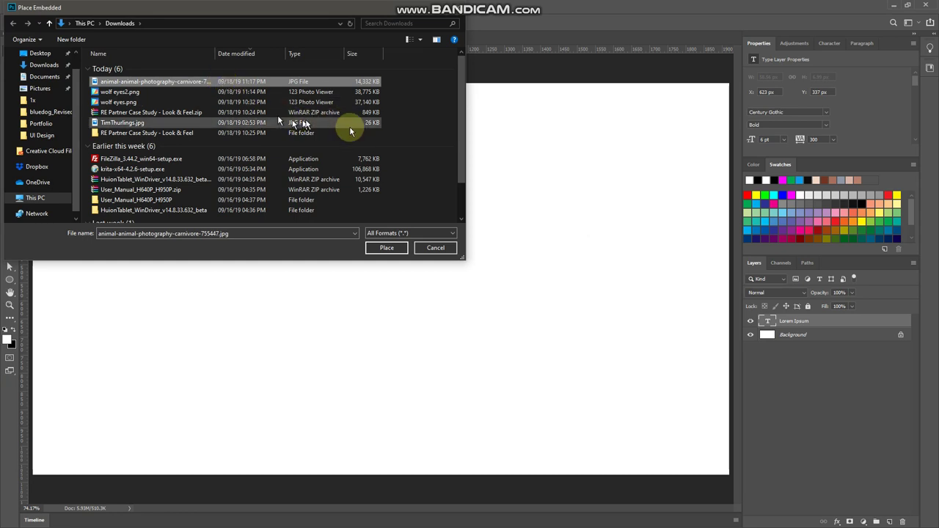
left_click(388, 247)
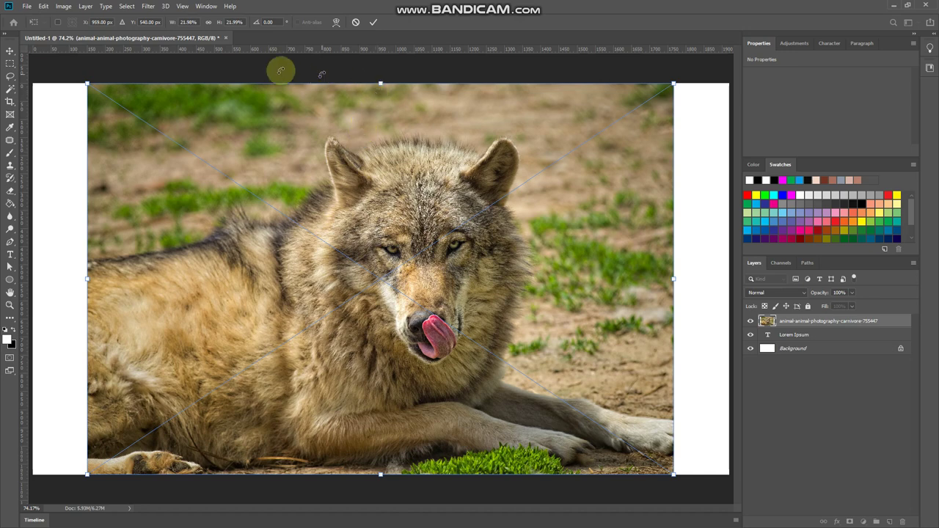
Scale the wolf photo proportionally to 75%, commit the placement, and shift it left
left_click(209, 23)
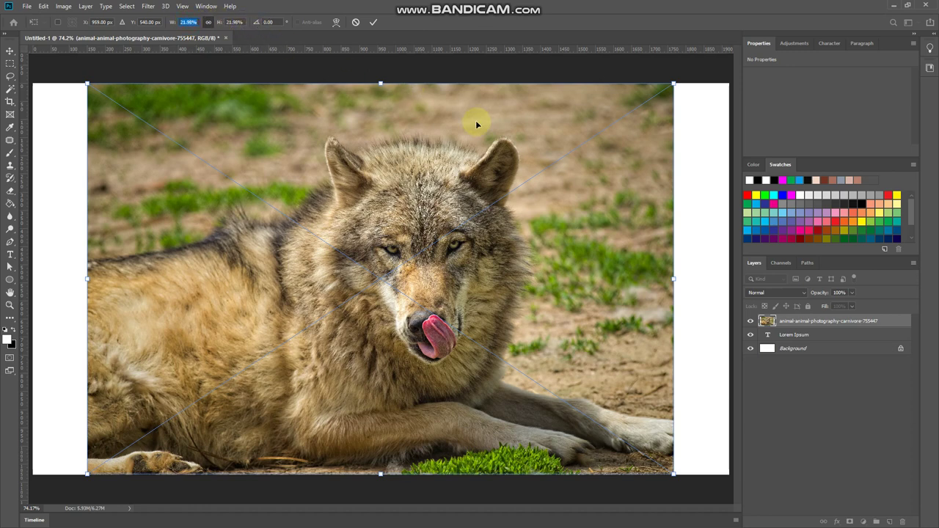
key("Return")
type("75")
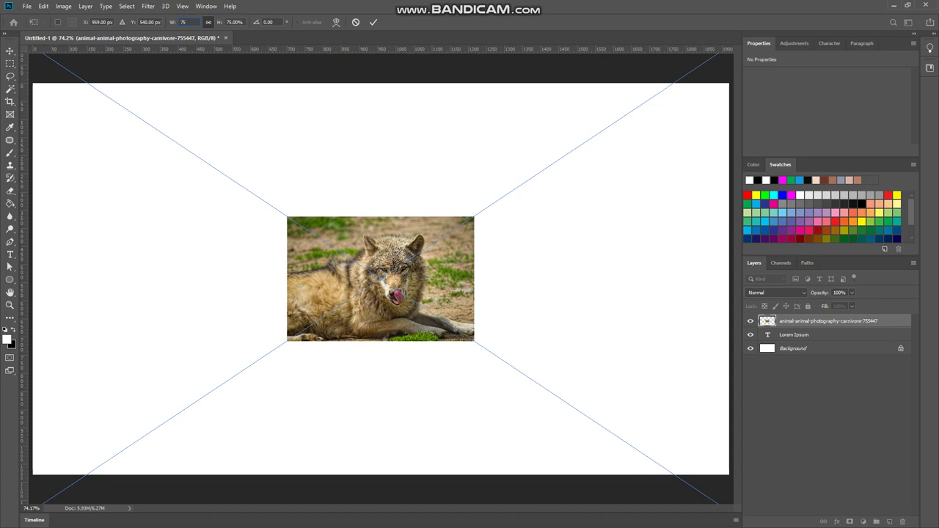
key("Return")
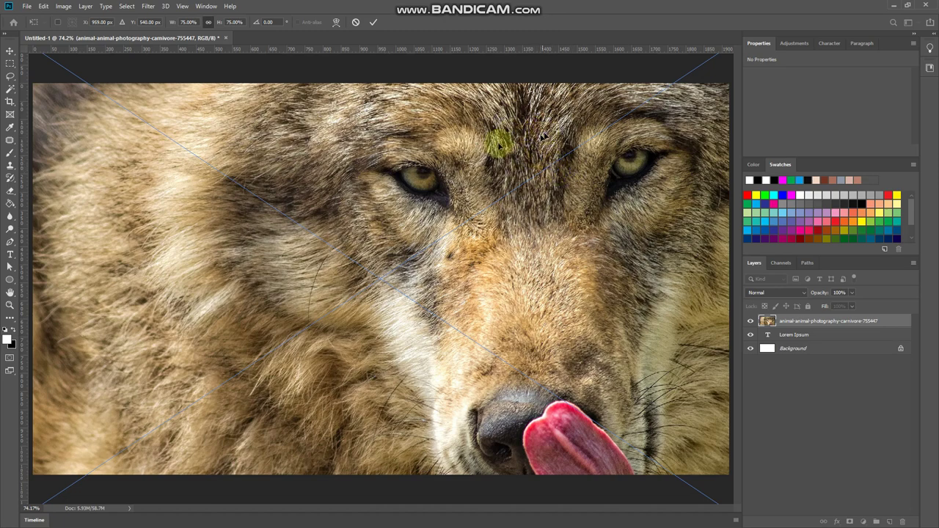
key("Return")
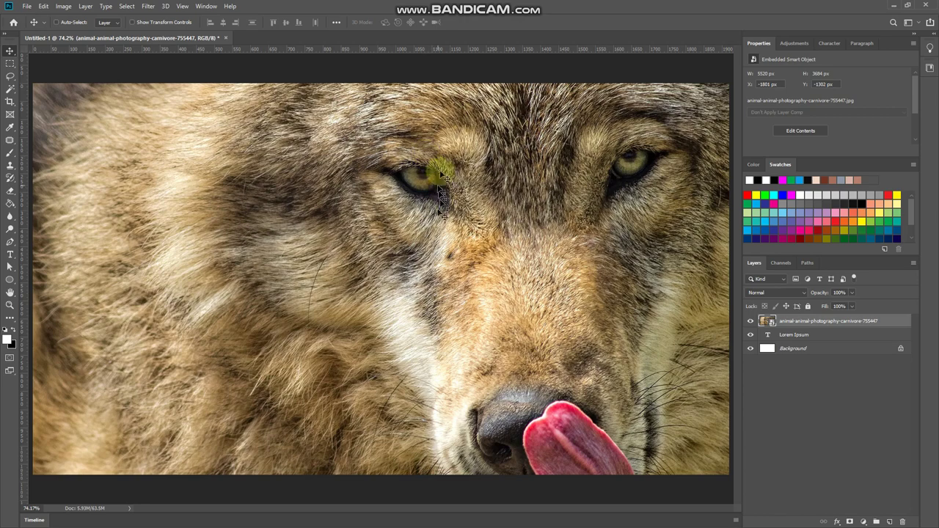
mouse_move(554, 189)
left_mouse_down()
mouse_move(423, 278)
mouse_move(444, 286)
left_mouse_up()
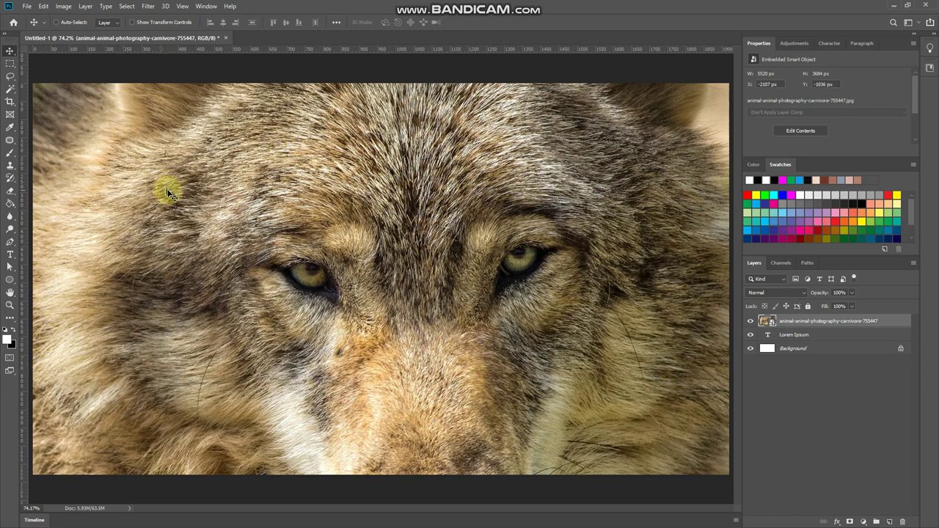
Draw a full-width 1920 × 802 px rectangular marquee band around the wolf's eyes
left_click(9, 66)
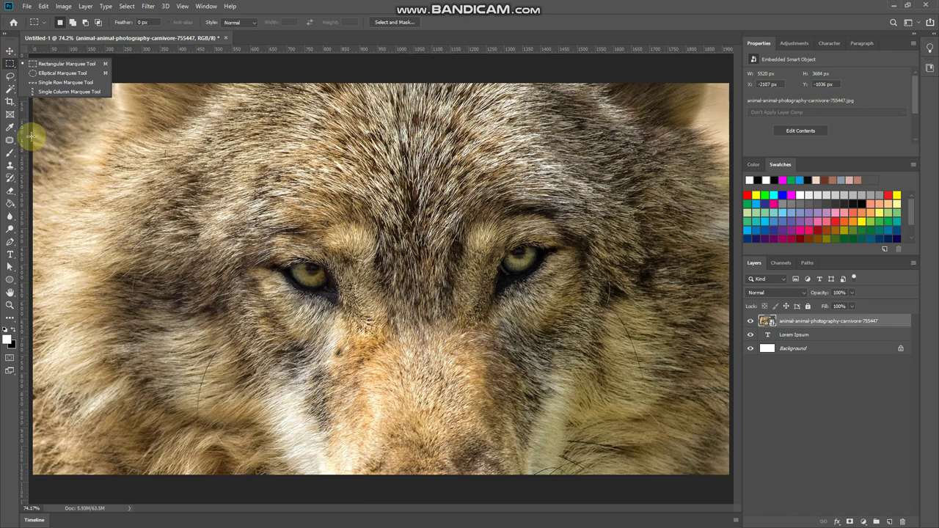
left_click_drag(30, 133, 269, 379)
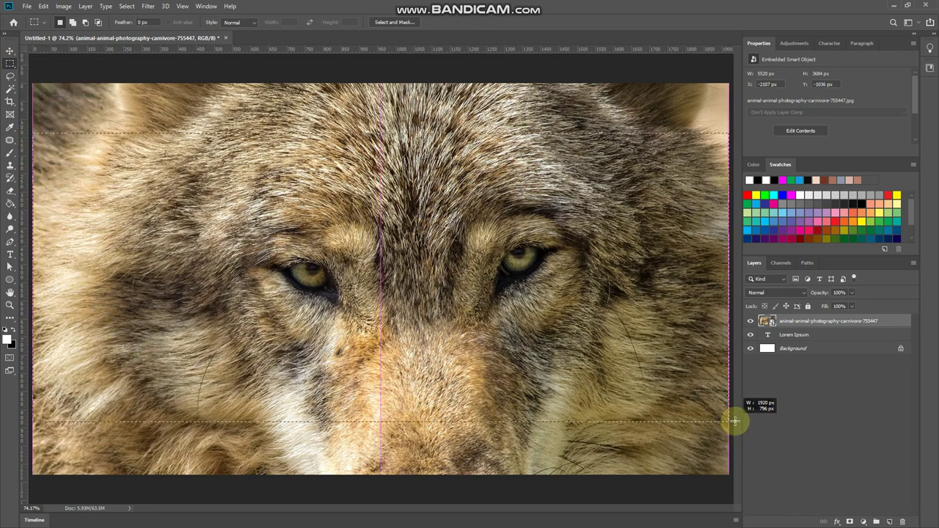
left_click_drag(304, 379, 741, 423)
left_click_drag(376, 271, 373, 268)
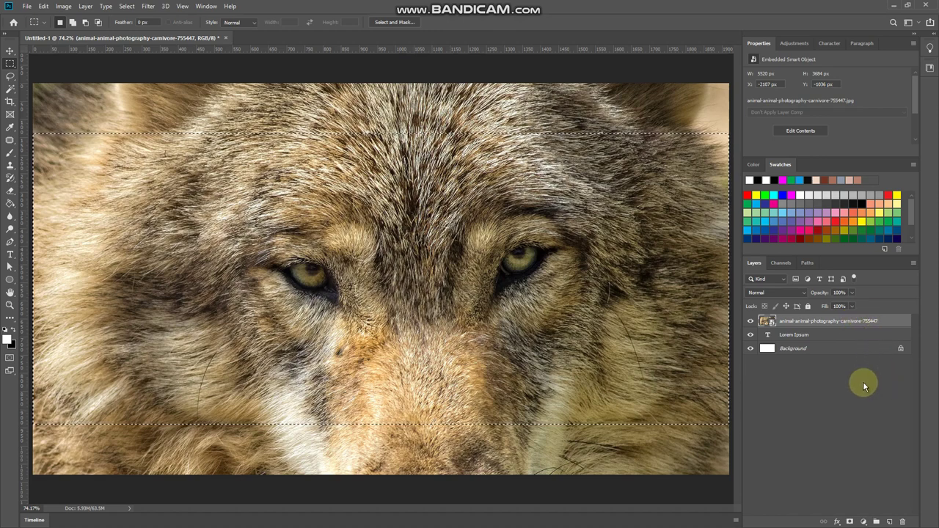
Copy the selected eye band onto a new Layer 1
key("ctrl+j")
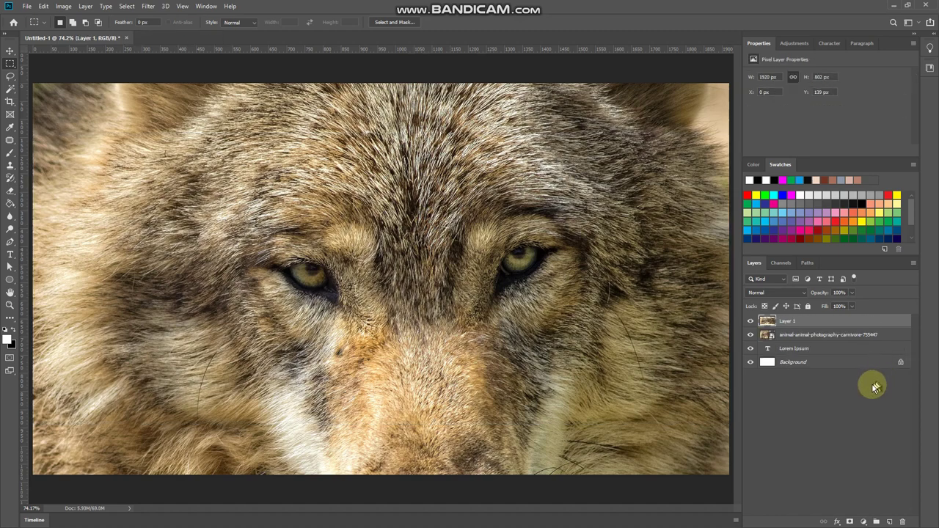
left_click(798, 324)
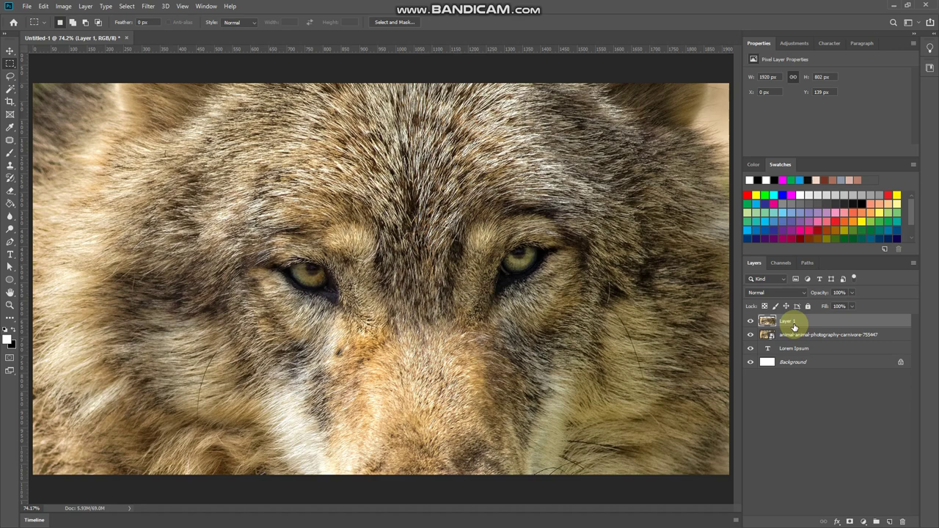
left_click_drag(825, 320, 819, 325)
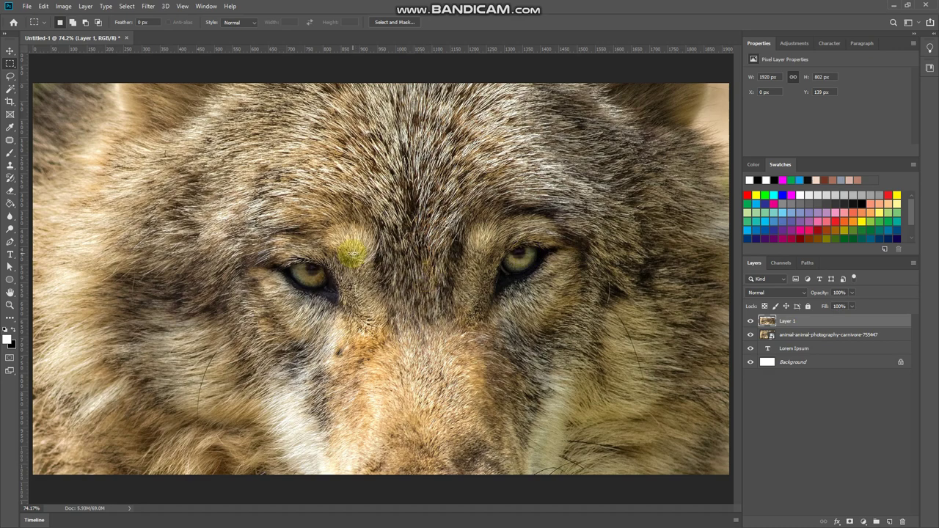
Hide the original wolf photo layer and delete the Lorem Ipsum text layer
key("v")
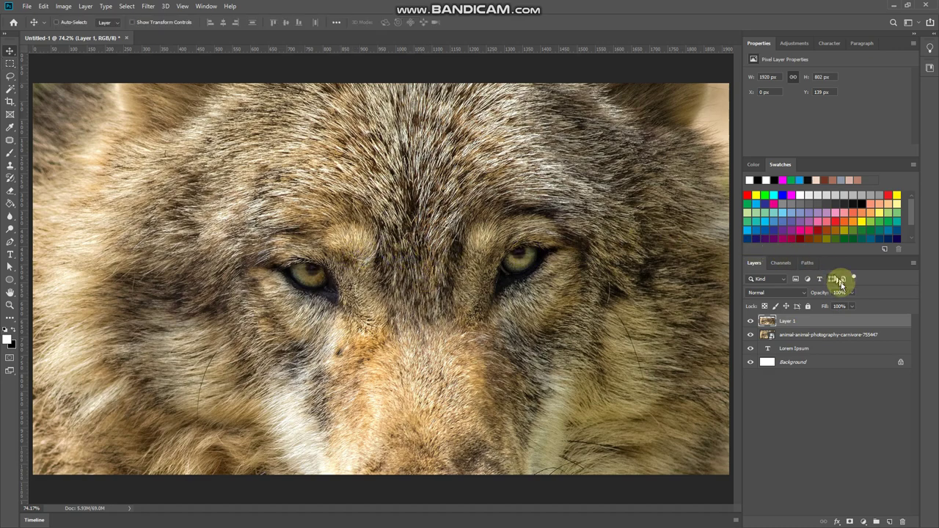
left_click(750, 335)
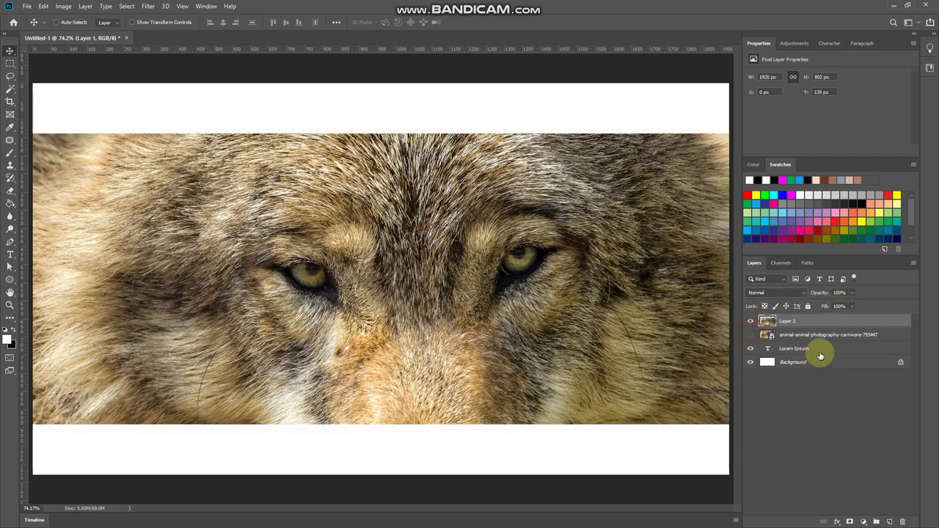
left_click(821, 353)
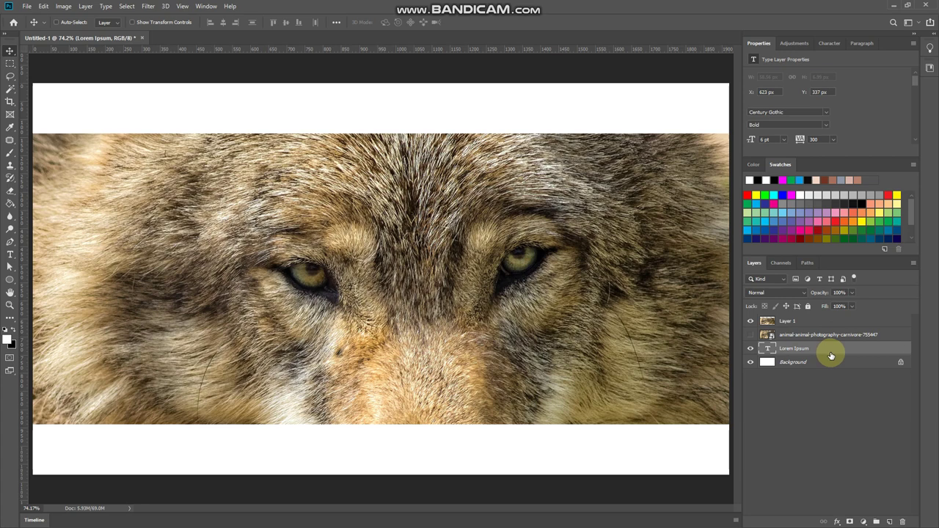
key("Delete")
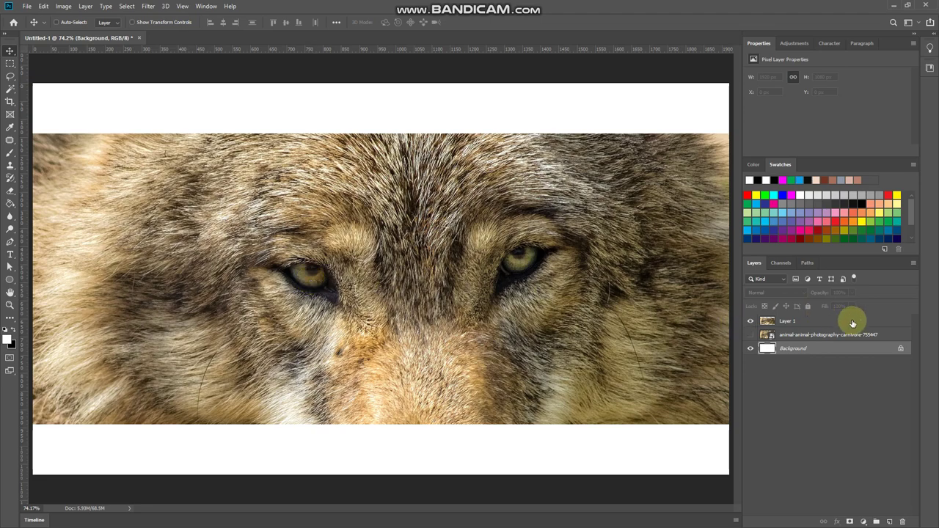
mouse_move(851, 320)
left_mouse_down()
mouse_move(740, 330)
mouse_move(316, 281)
mouse_move(430, 272)
mouse_move(262, 276)
left_mouse_up()
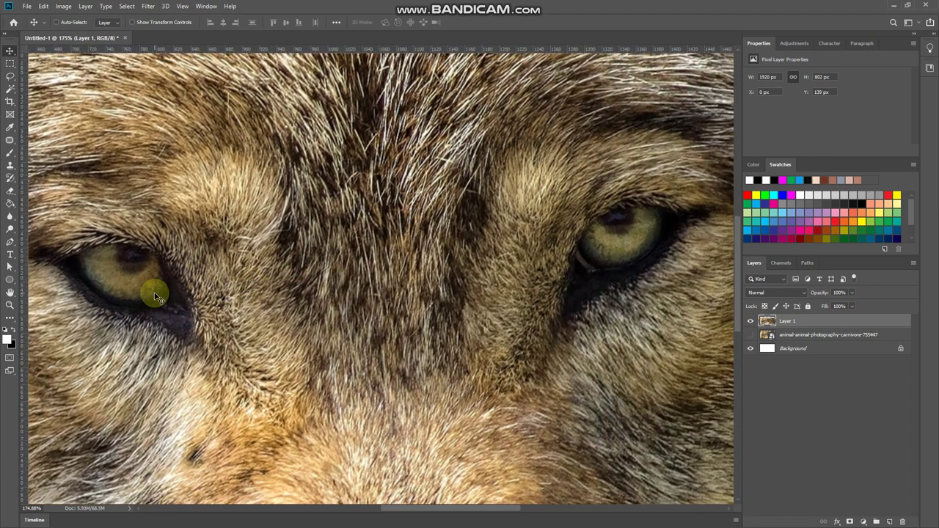
Trace a closed Pen shape around the wolf's left eye as Shape 1
key("p")
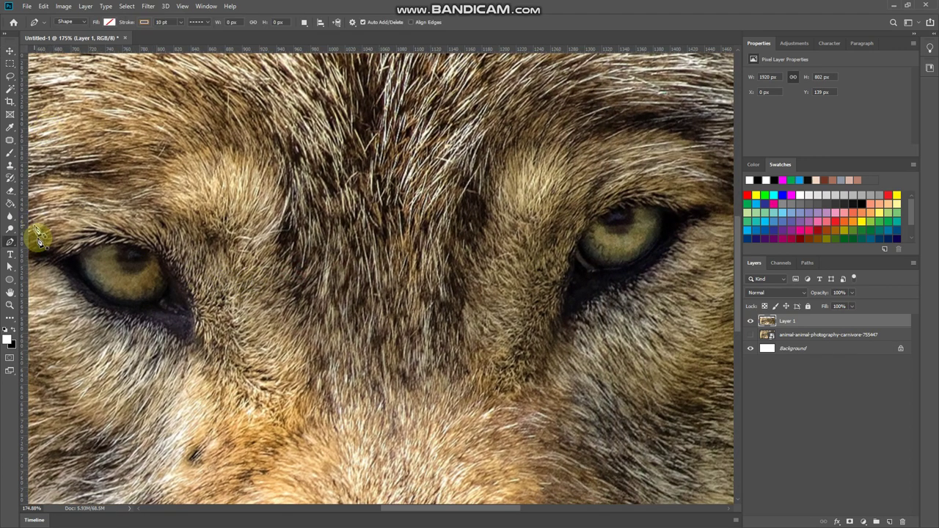
right_click(9, 248)
left_click(41, 242)
left_click(67, 258)
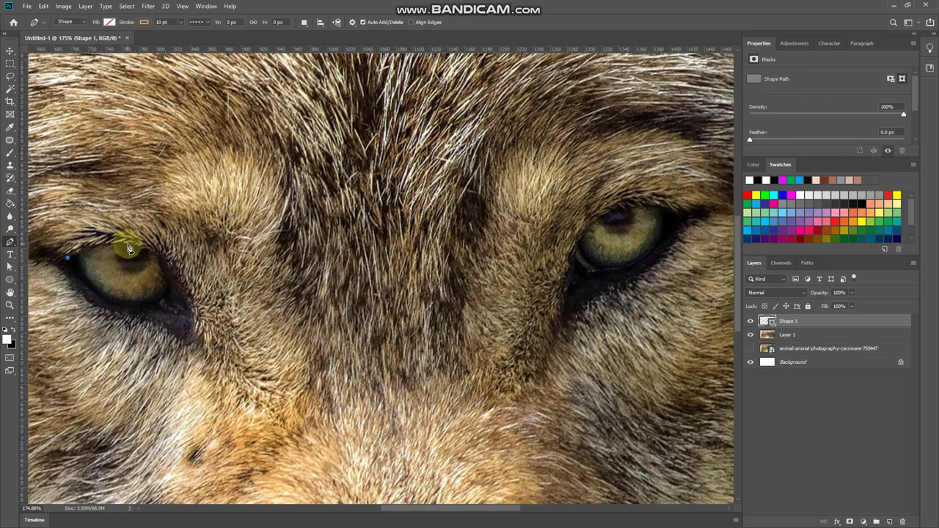
left_click_drag(132, 247, 157, 256)
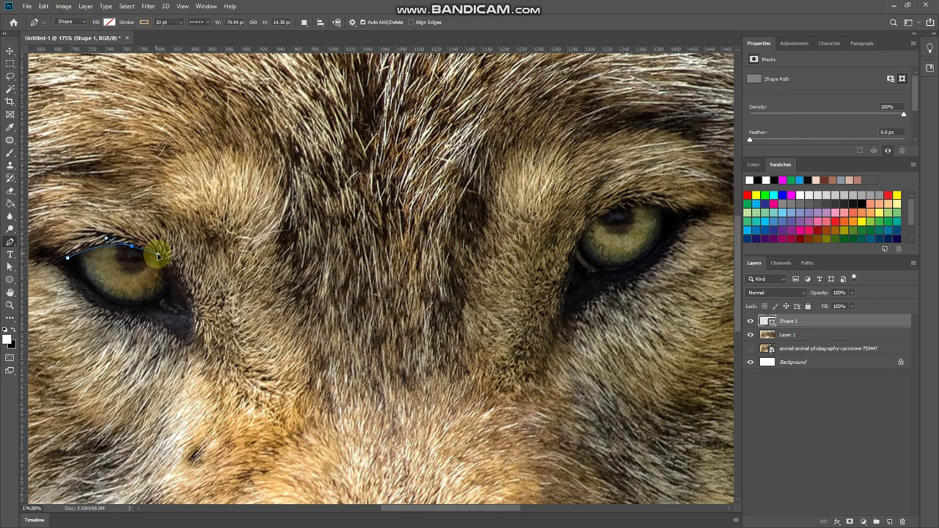
left_click(160, 256)
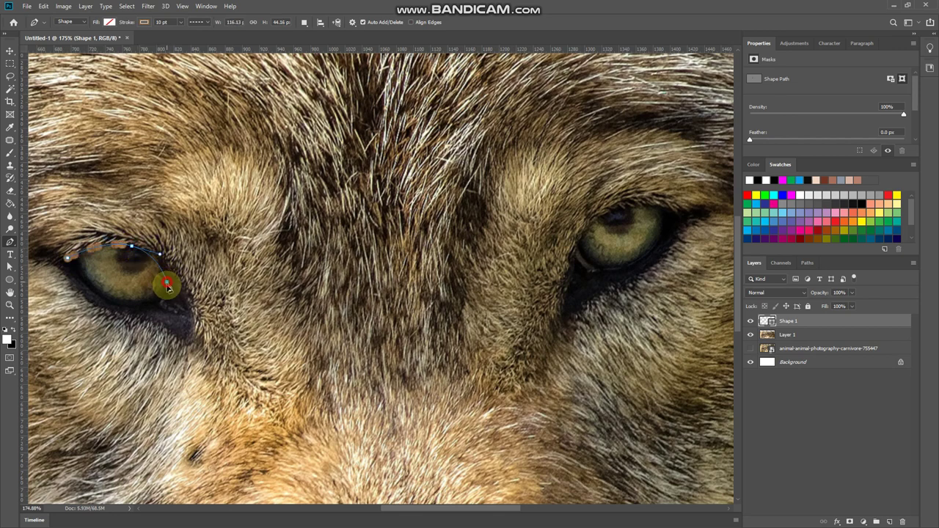
mouse_move(167, 282)
left_mouse_down()
mouse_move(169, 300)
mouse_move(138, 308)
mouse_move(87, 288)
left_mouse_up()
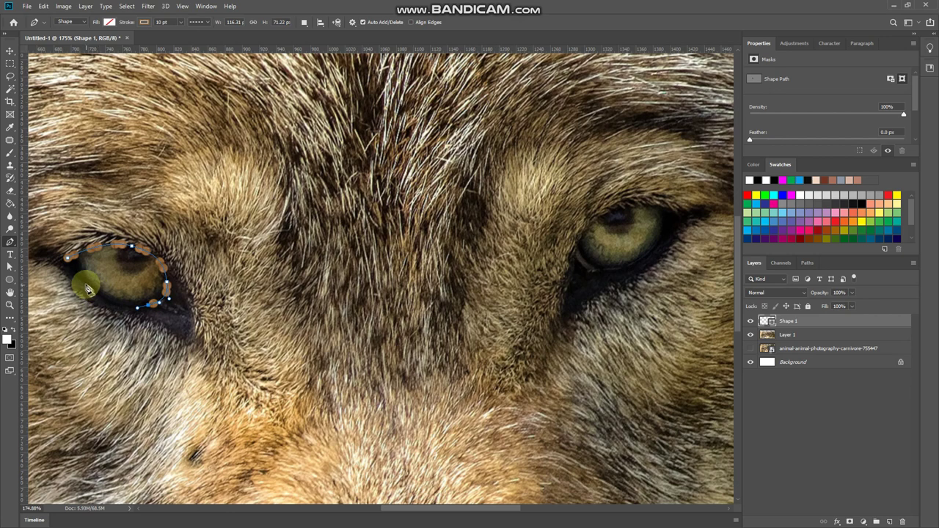
left_click_drag(85, 288, 67, 264)
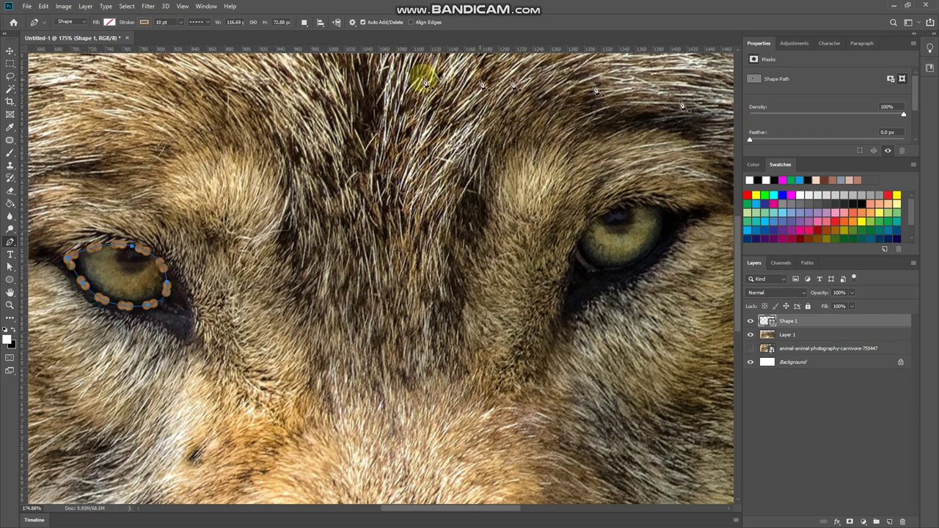
Set the eye shape's stroke to none
left_click(144, 22)
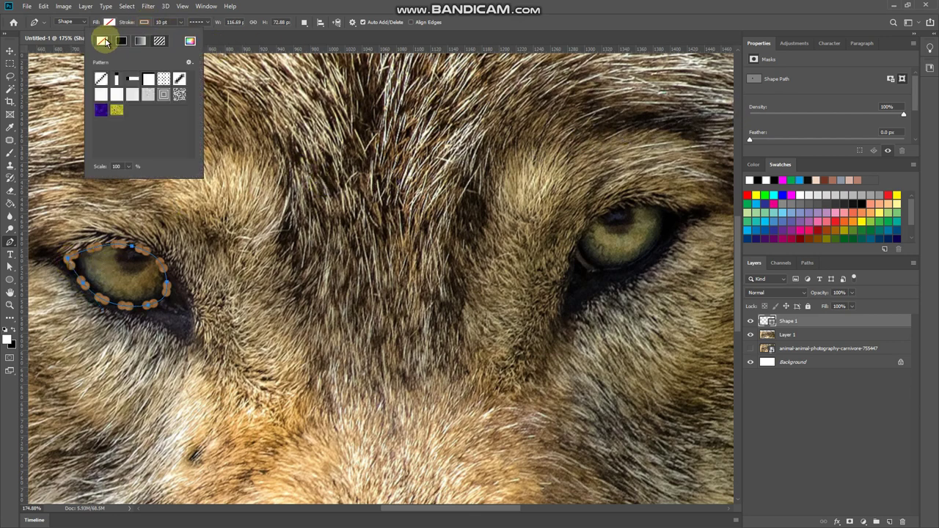
left_click(102, 41)
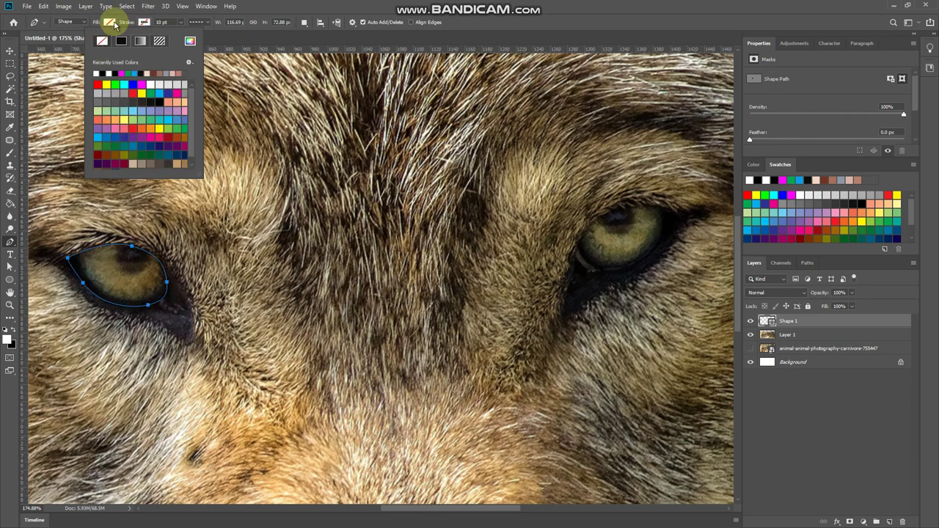
left_click(276, 68)
Start outlining the right eye, zoom in on it, and undo the unfinished outline
left_click(647, 196)
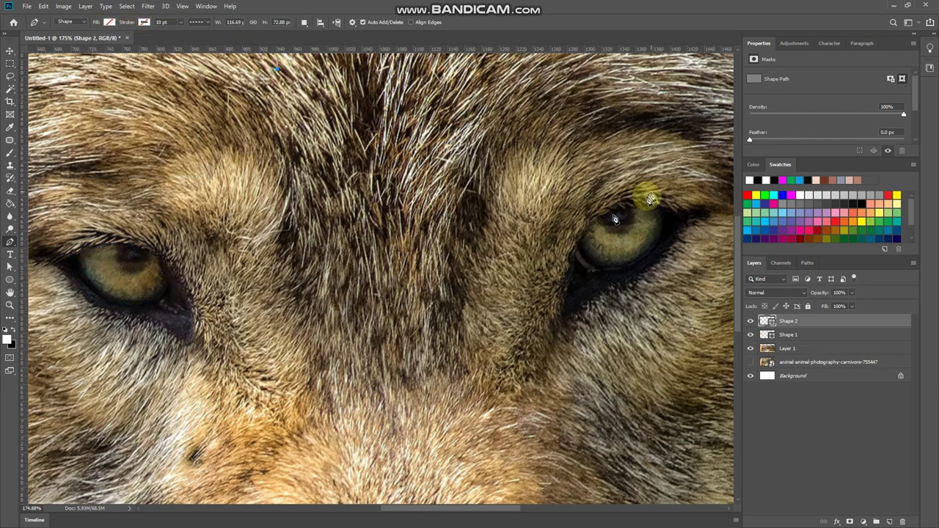
left_click(604, 221)
left_click(638, 214)
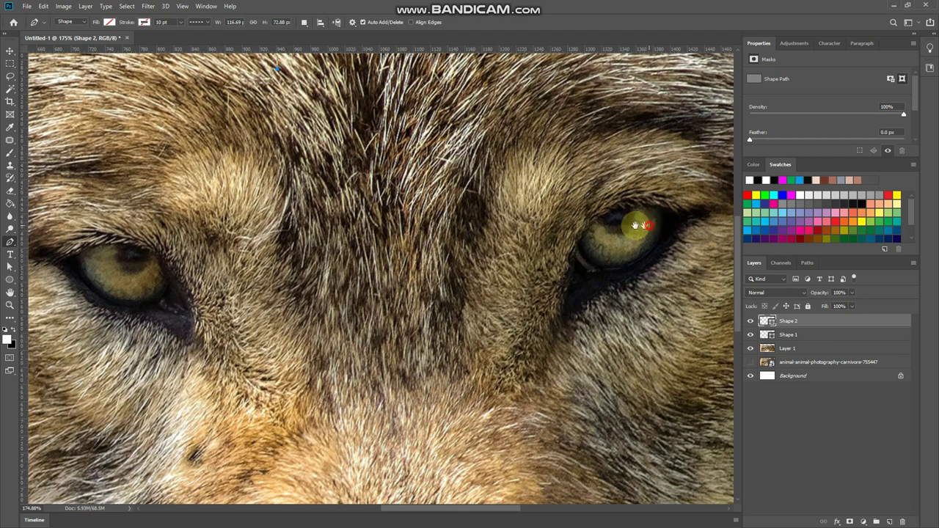
left_click_drag(635, 215, 431, 222)
scroll(396, 224, "up", 2)
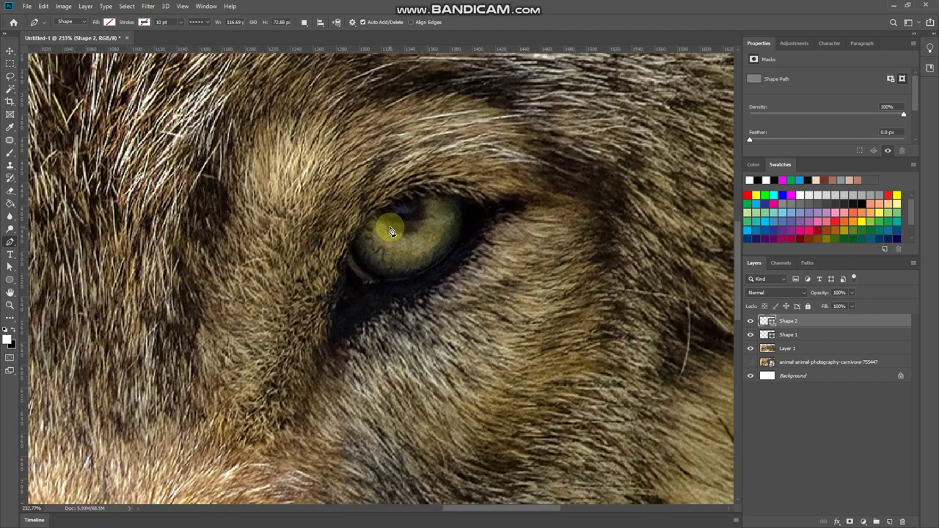
scroll(390, 220, "up", 1)
left_click(346, 262)
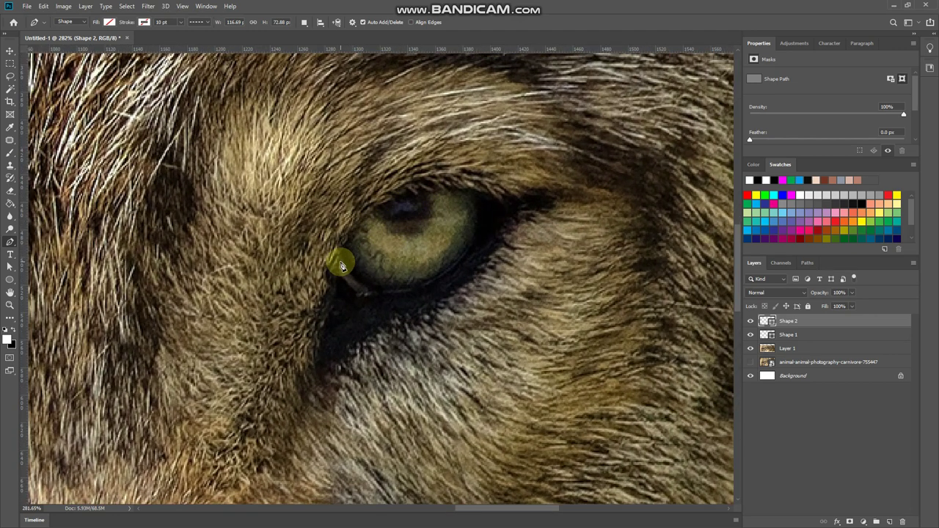
left_click_drag(341, 266, 336, 289)
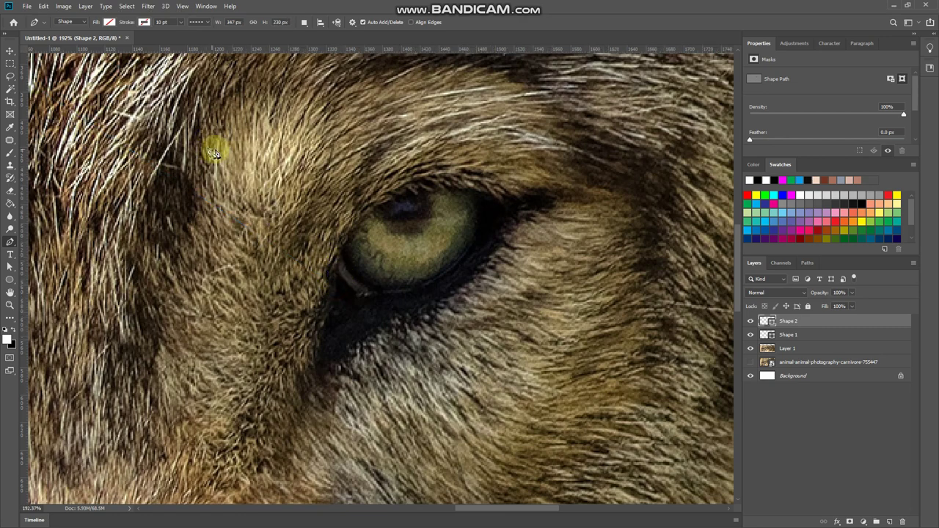
scroll(214, 152, "down", 3)
key("ctrl+z")
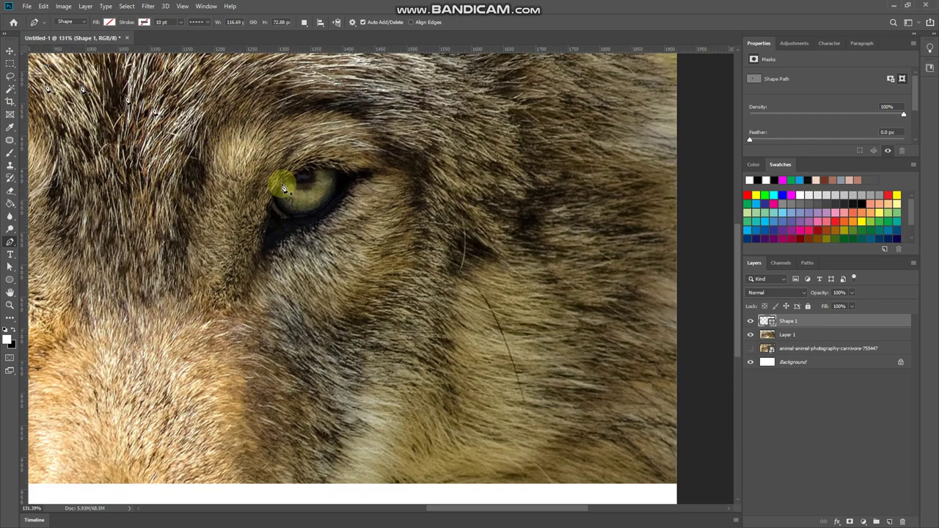
scroll(284, 201, "up", 6)
scroll(285, 201, "up", 2)
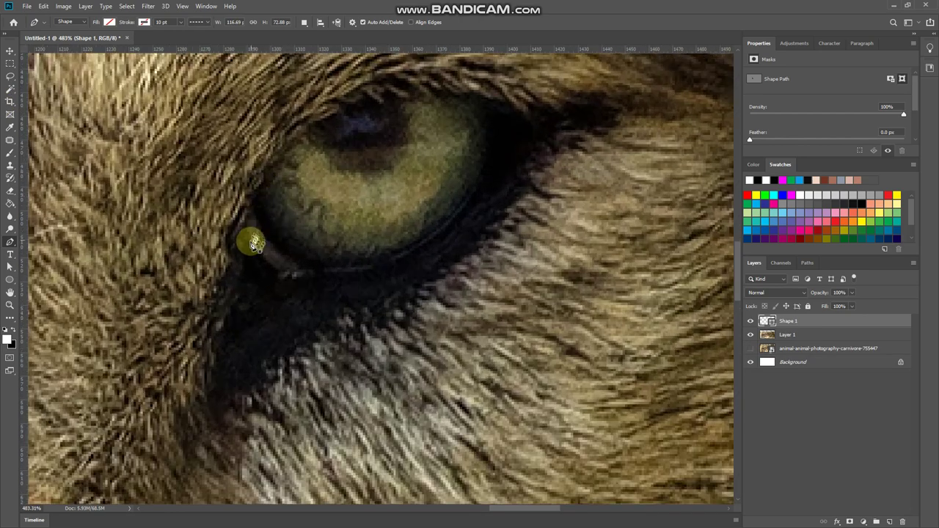
scroll(247, 241, "up", 1)
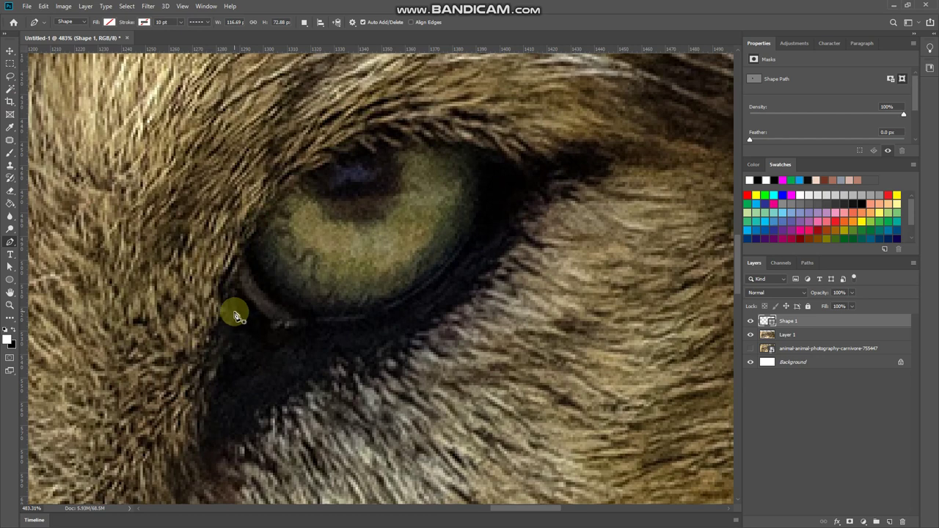
Redraw the right eye as a closed almond-shaped Pen outline with a sharp outer corner
left_click(234, 305)
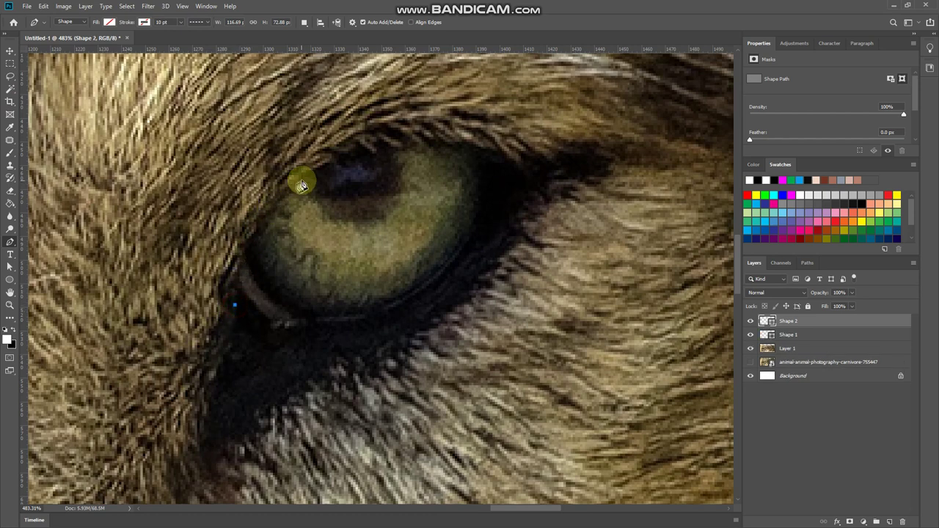
left_click_drag(301, 180, 366, 130)
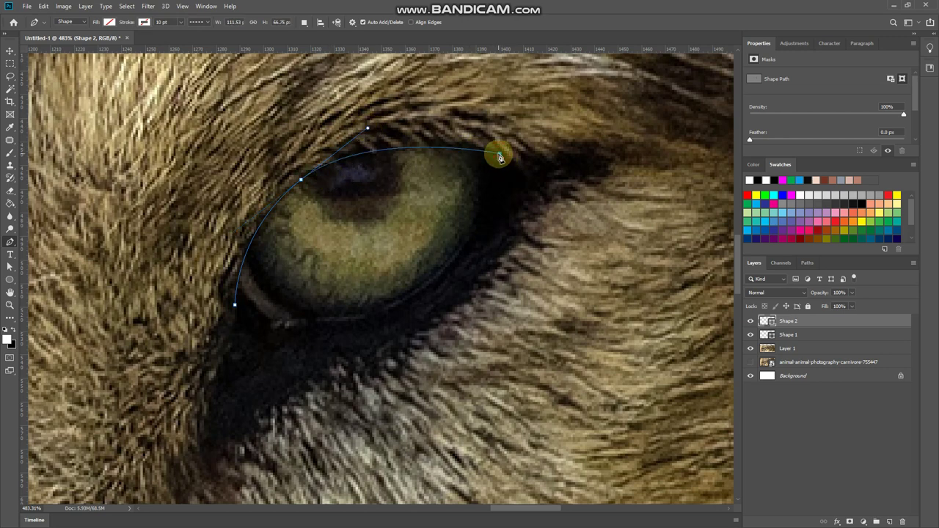
left_click_drag(499, 156, 517, 156)
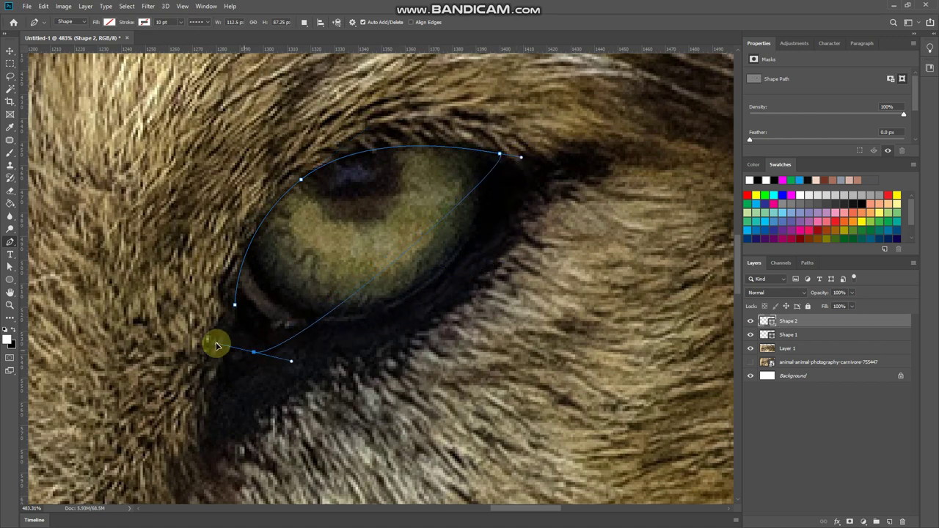
key("Escape")
left_click_drag(417, 315, 355, 339)
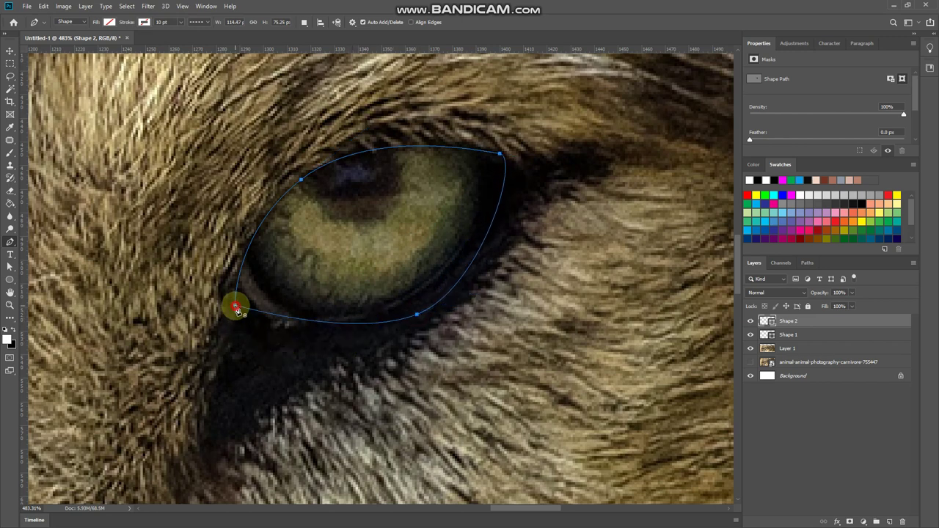
mouse_move(235, 306)
left_mouse_down()
mouse_move(249, 229)
mouse_move(231, 251)
mouse_move(272, 254)
left_mouse_up()
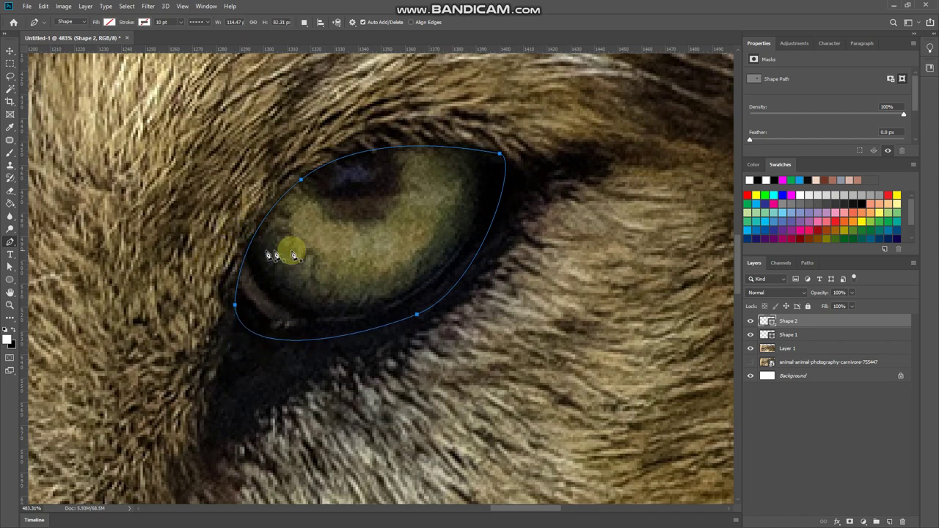
scroll(312, 246, "down", 10)
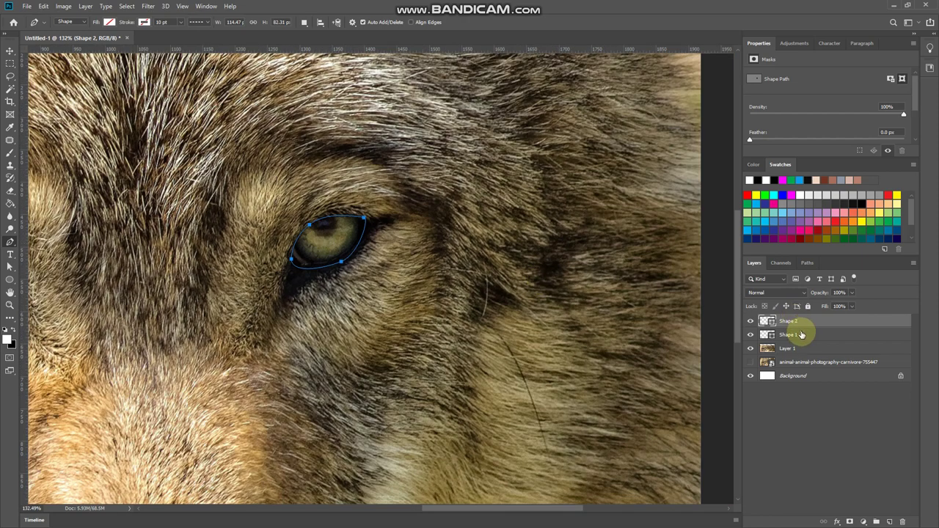
Merge Shape 1 and Shape 2 into a single shape layer
left_click(801, 334, "shift")
left_click_drag(218, 267, 455, 262)
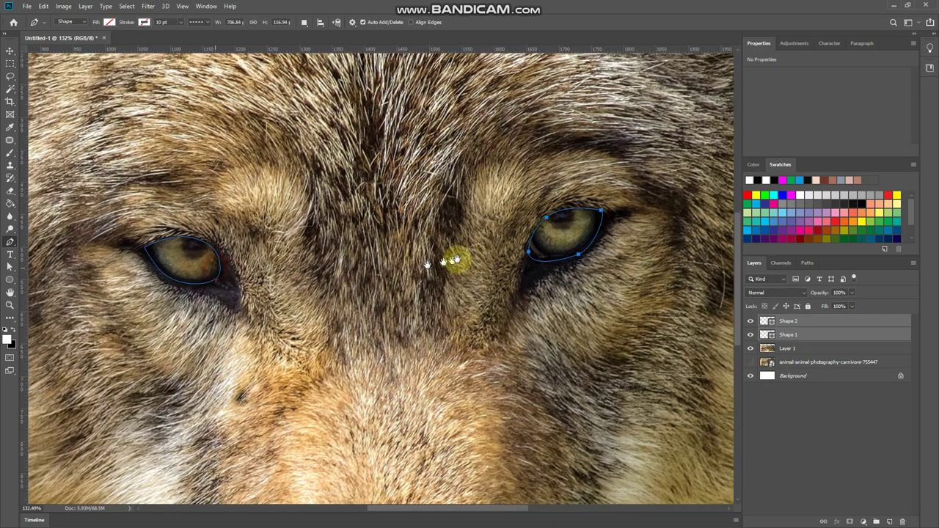
right_click(816, 321)
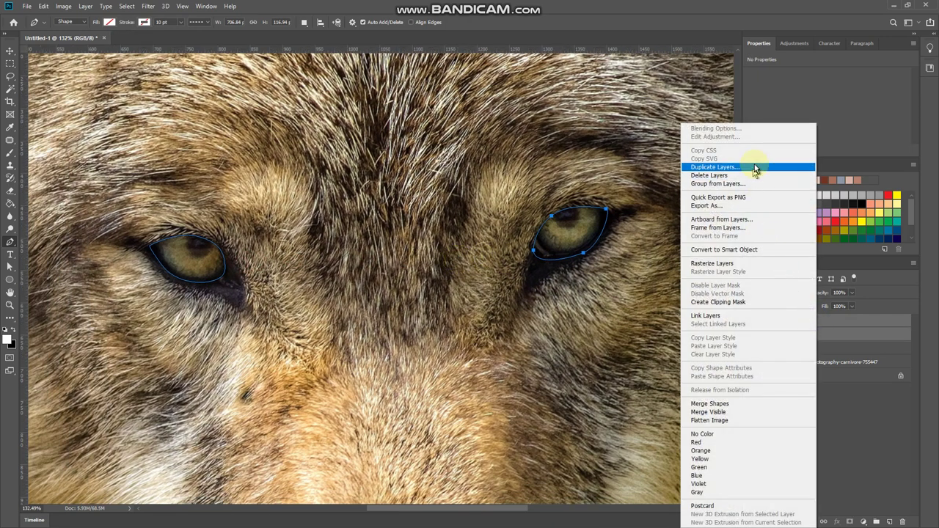
left_click(740, 403)
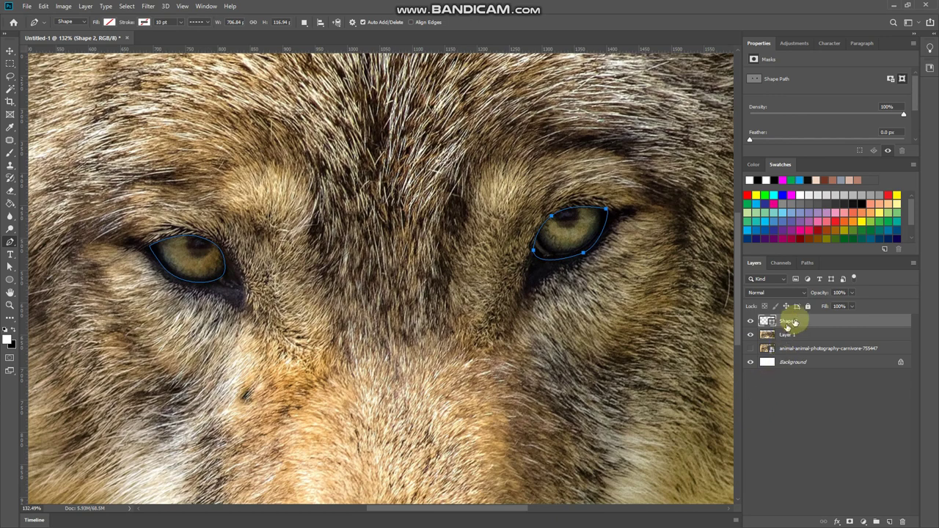
Convert the right eye's path to a selection, then deselect it
right_click(563, 229)
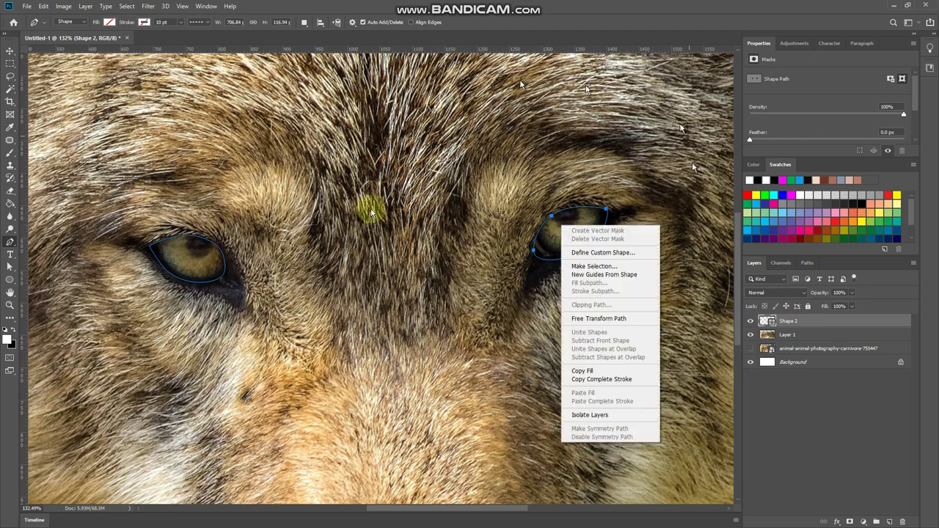
left_click(605, 267)
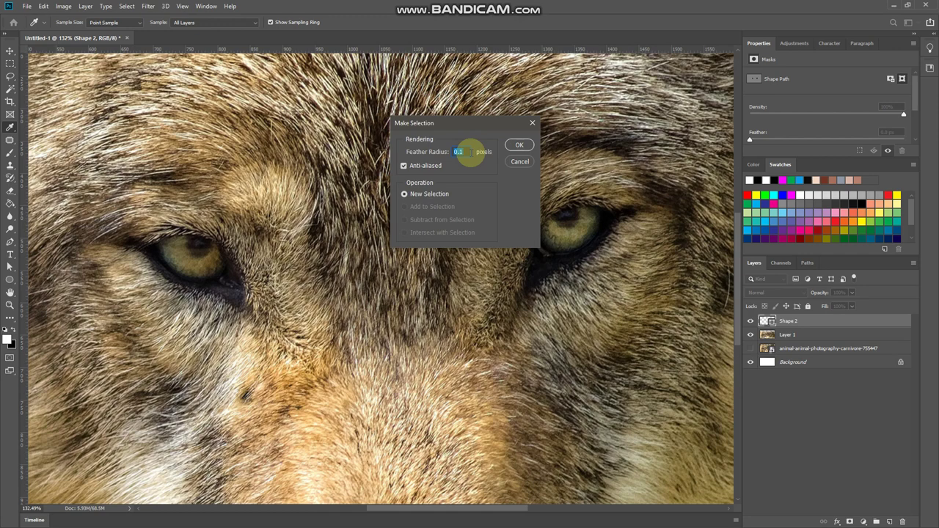
left_click(526, 146)
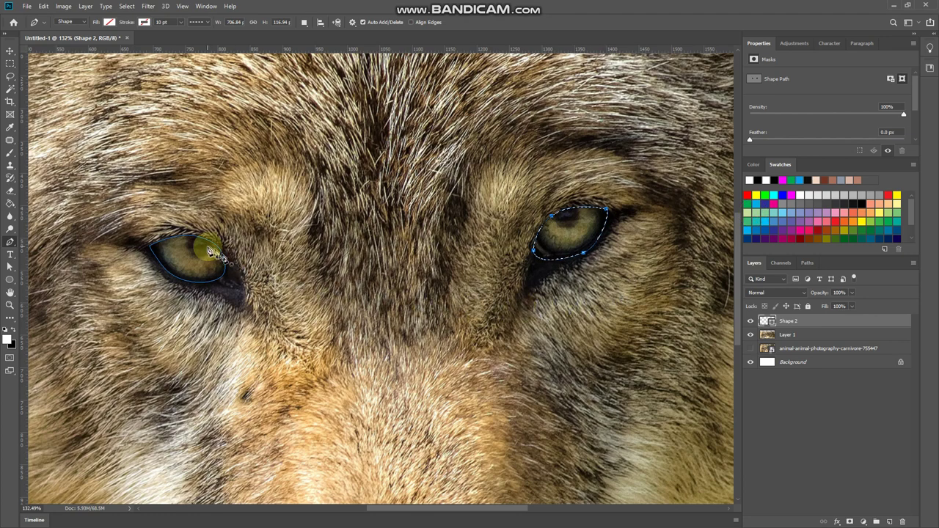
key("ctrl+d")
Select both eye paths with Path Selection, make them a selection, and activate Layer 1
key("v")
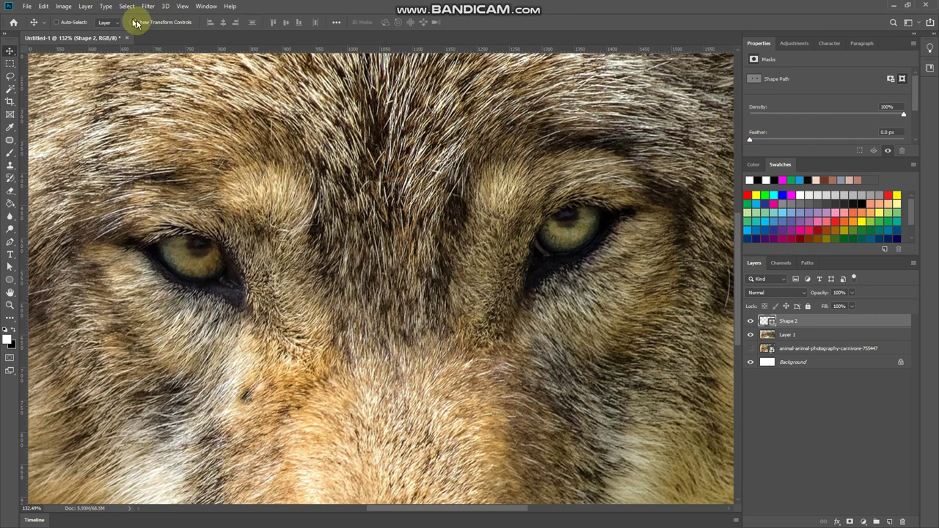
key("a")
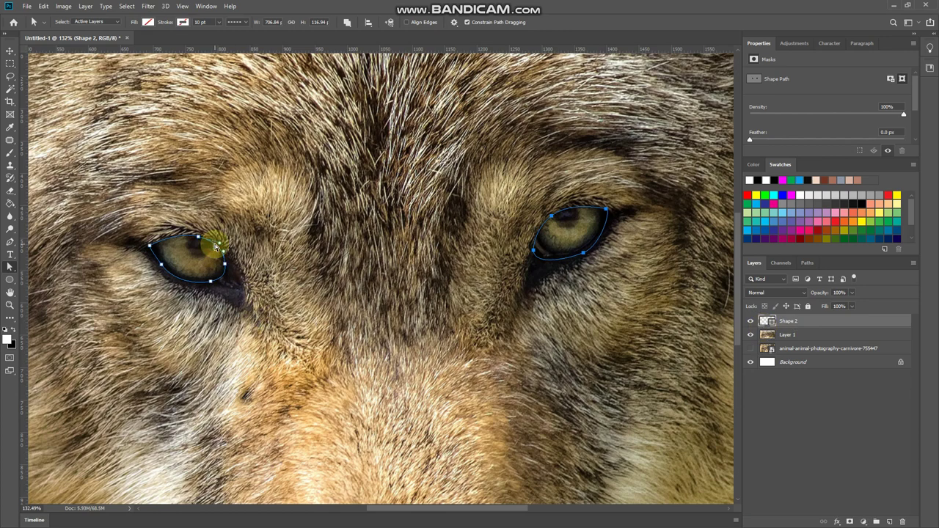
left_click(184, 253)
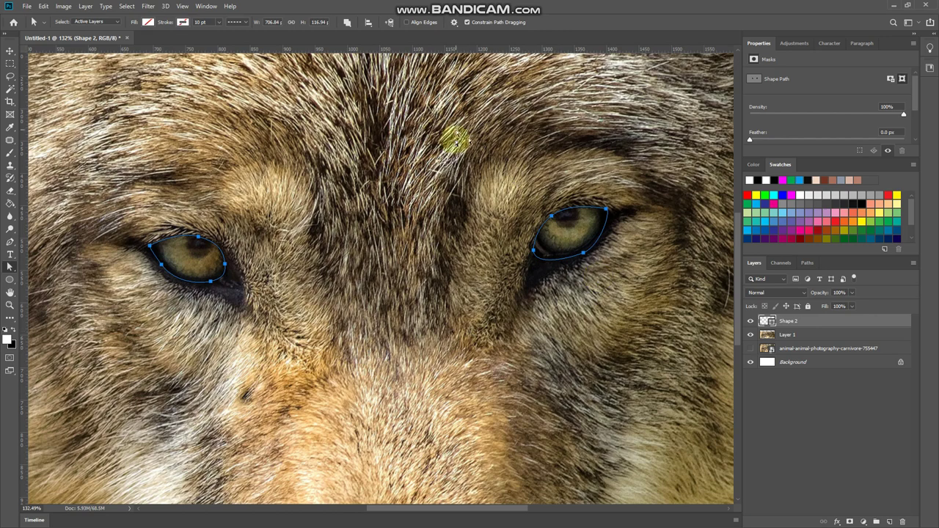
right_click(540, 232)
left_click(561, 286)
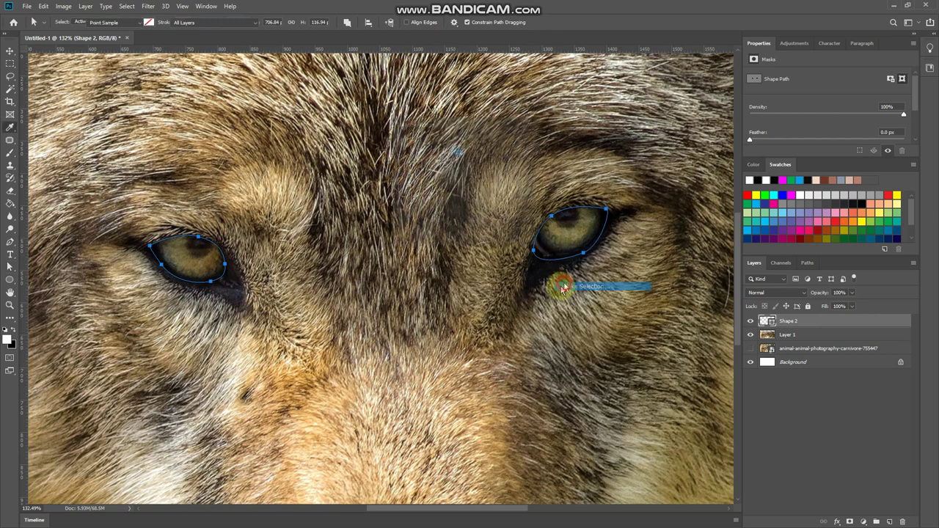
left_click(521, 146)
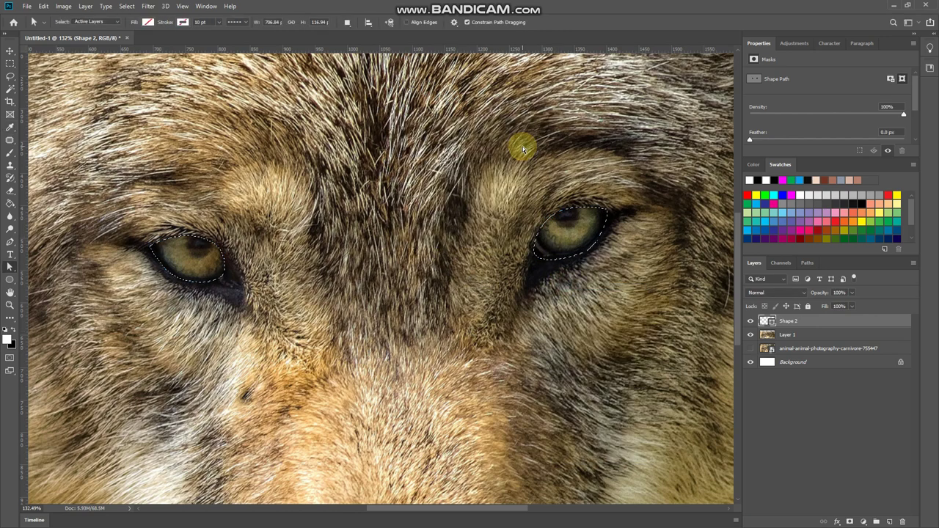
left_click(814, 336)
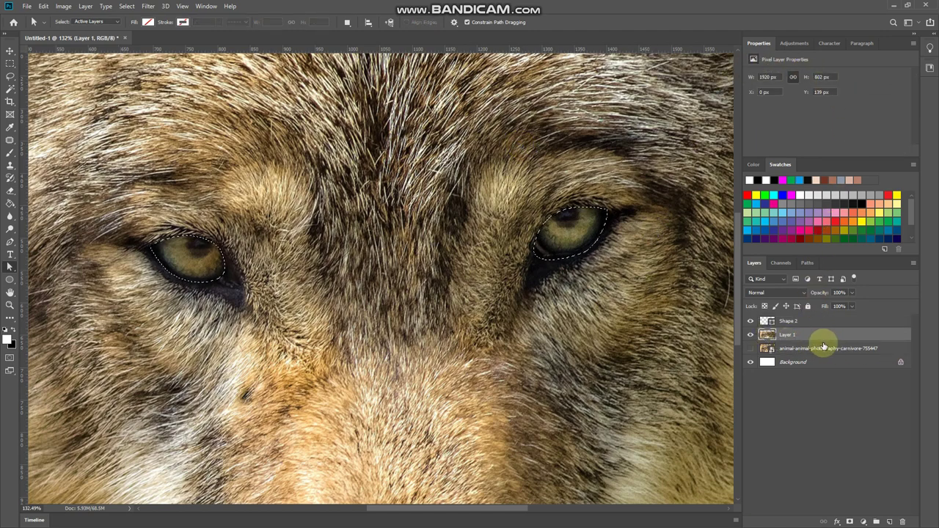
Add a layer mask to Layer 1 from the eye selection, leaving only both eyes visible
left_click(563, 230)
left_click(849, 521)
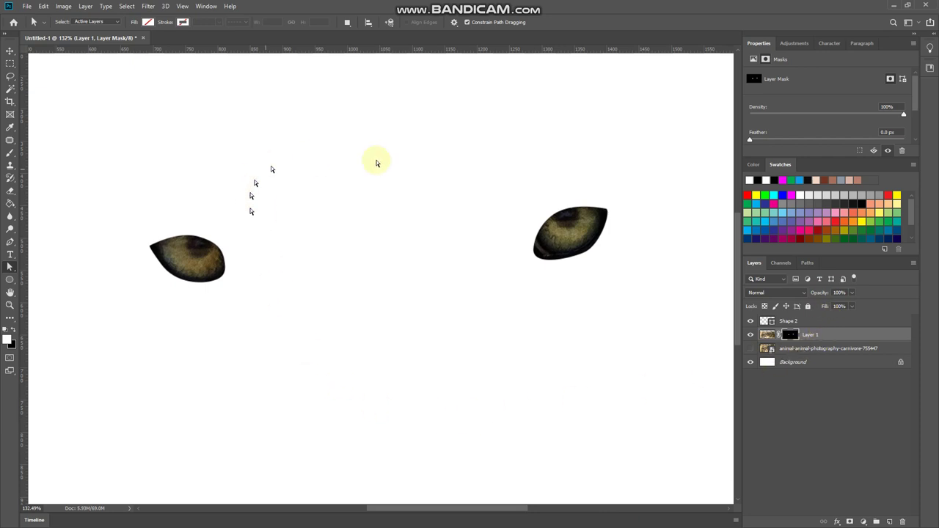
left_click(776, 335)
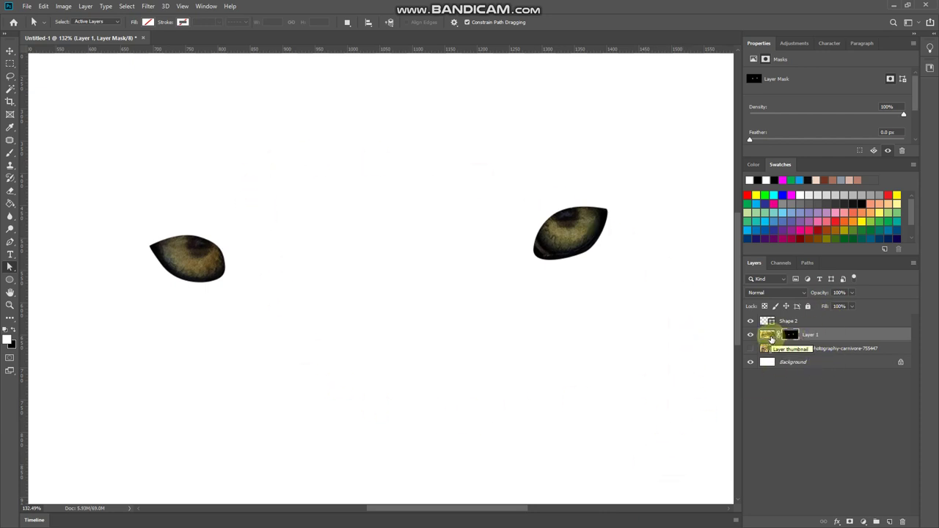
left_click(811, 351)
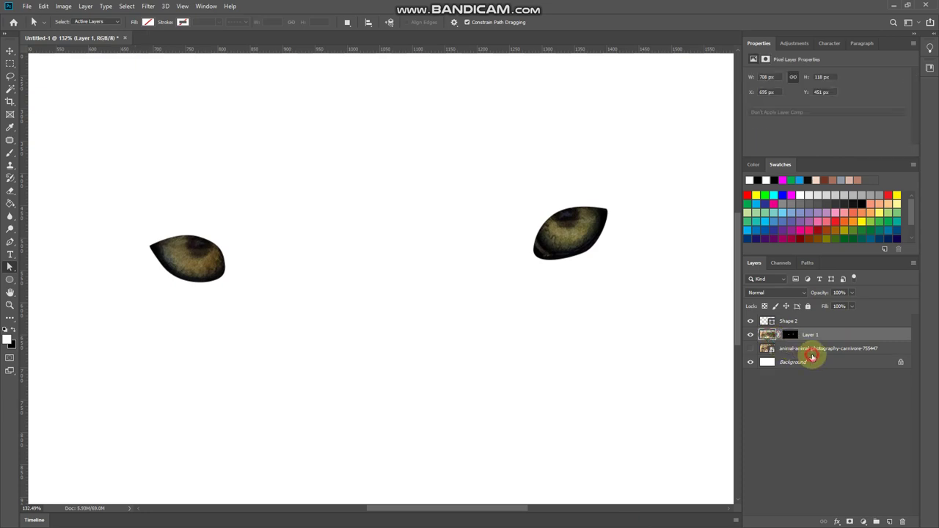
Make the original wolf photo layer visible again
left_click(750, 349)
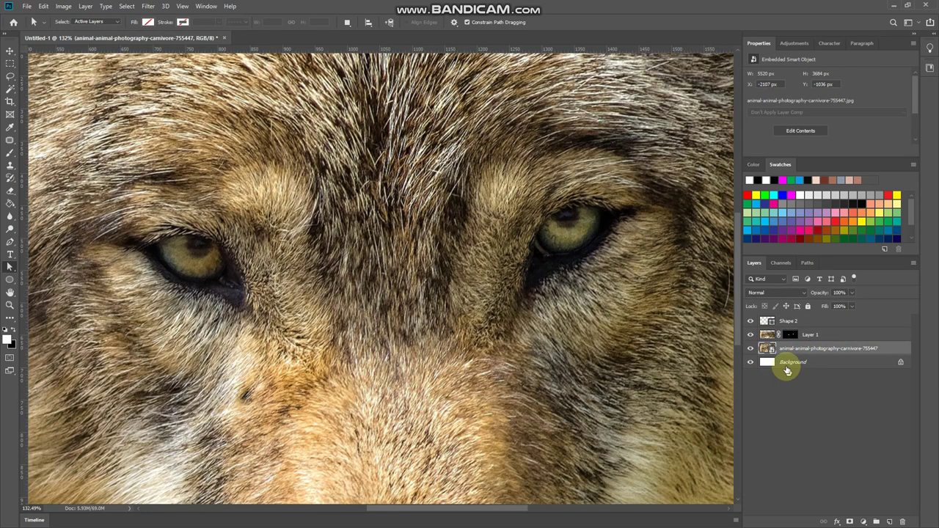
scroll(604, 300, "down", 3)
scroll(604, 299, "down", 2)
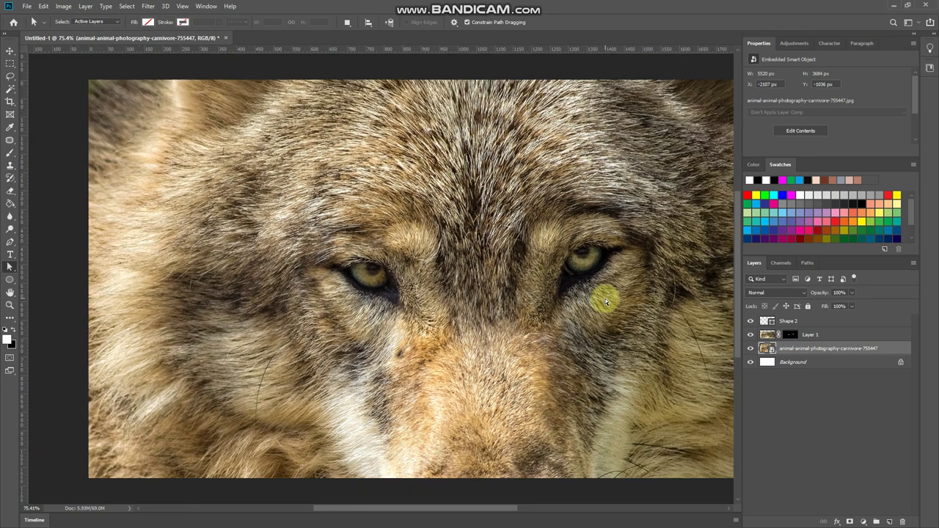
left_click_drag(635, 293, 541, 294)
scroll(544, 296, "down", 2)
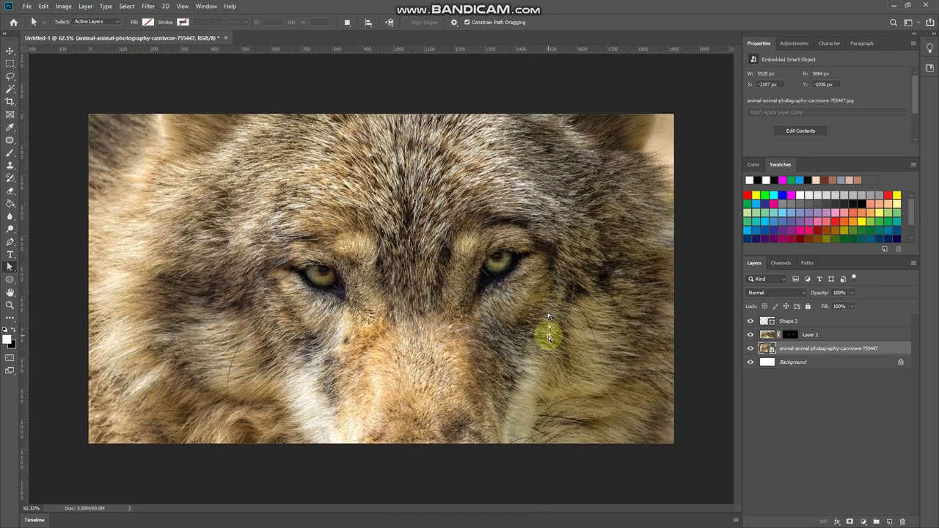
Delete the Shape 2 eye-outline layer, leaving Layer 1 above the wolf photo
left_click(829, 338)
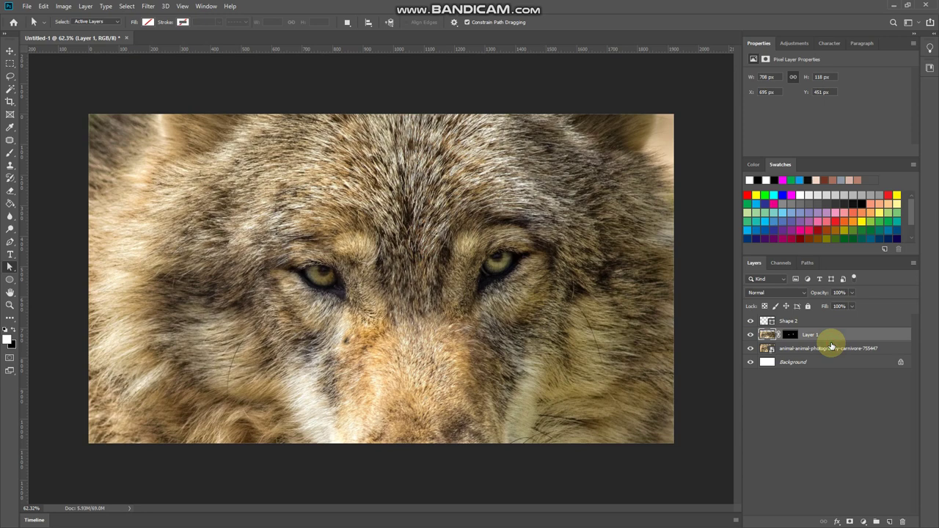
left_click(827, 350)
left_click(814, 322)
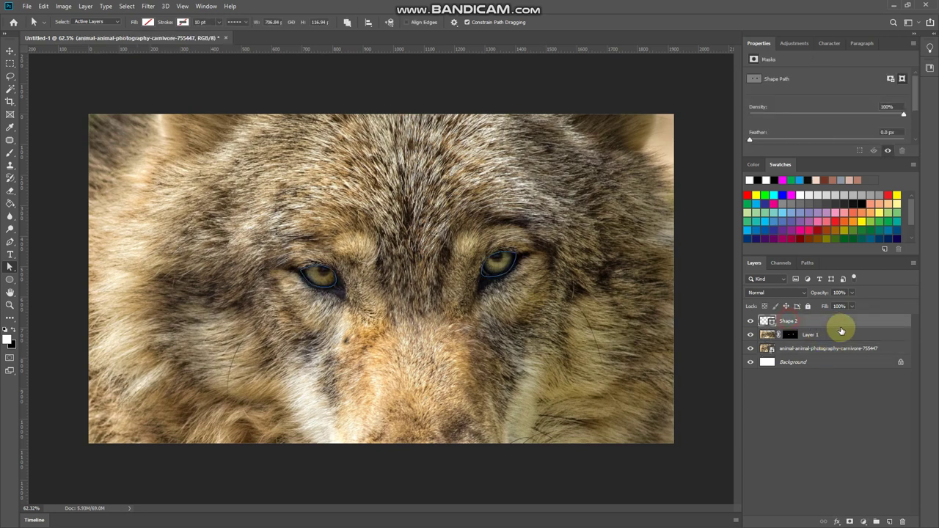
key("Delete")
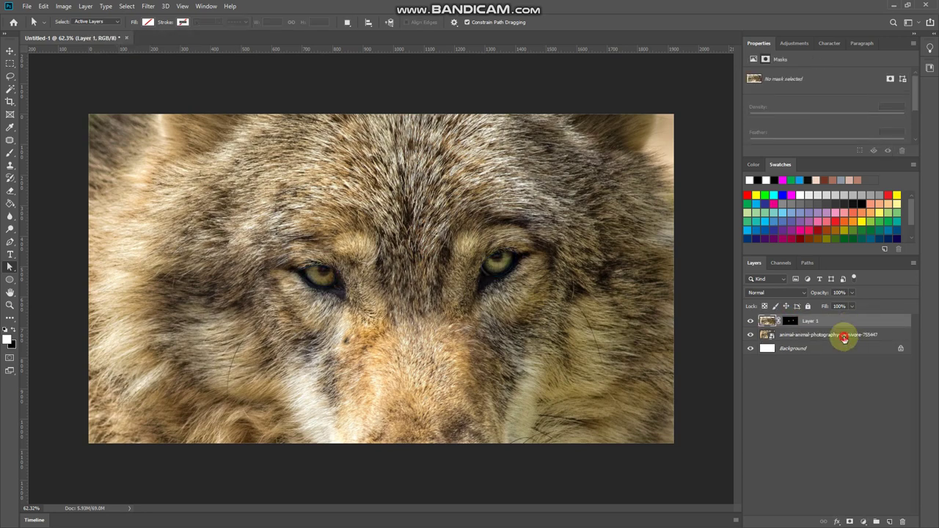
left_click(843, 337)
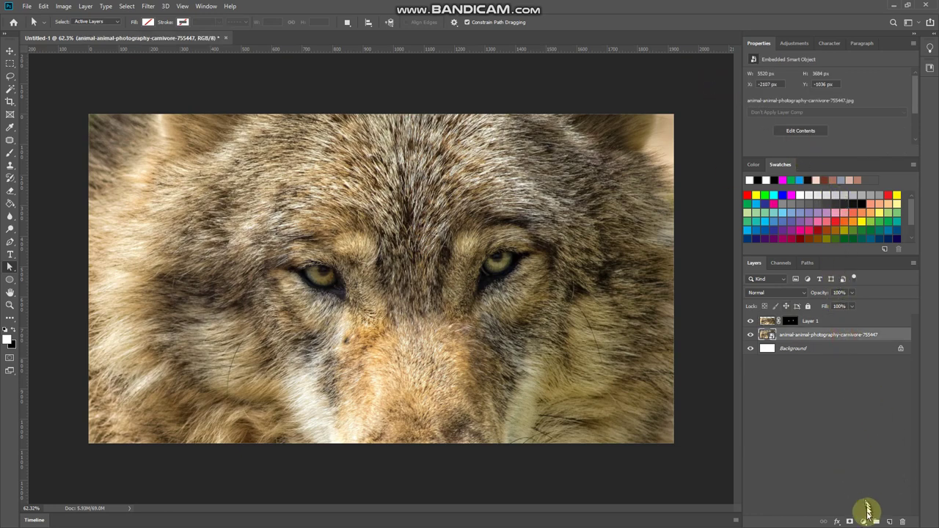
Add a Hue/Saturation layer with Hue +166 and Saturation -31 over the wolf photo
left_click(850, 523)
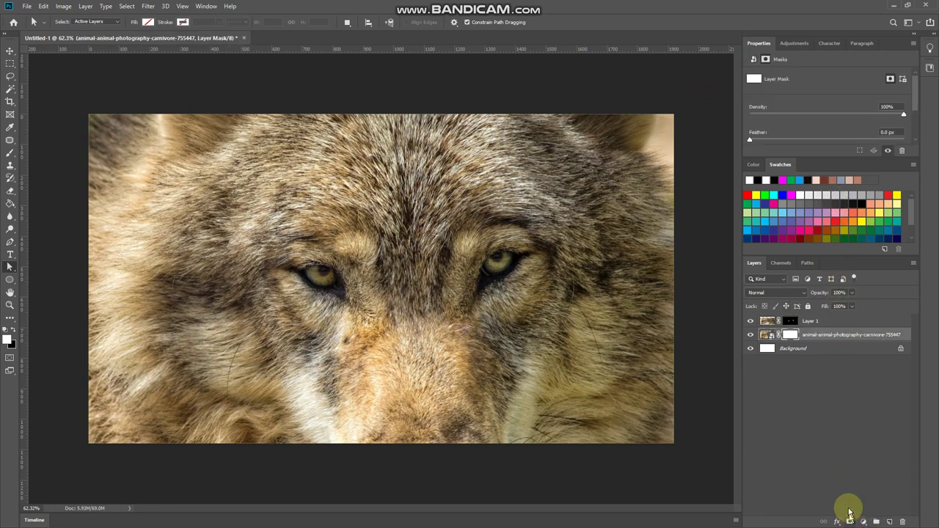
key("ctrl+z")
left_click(861, 521)
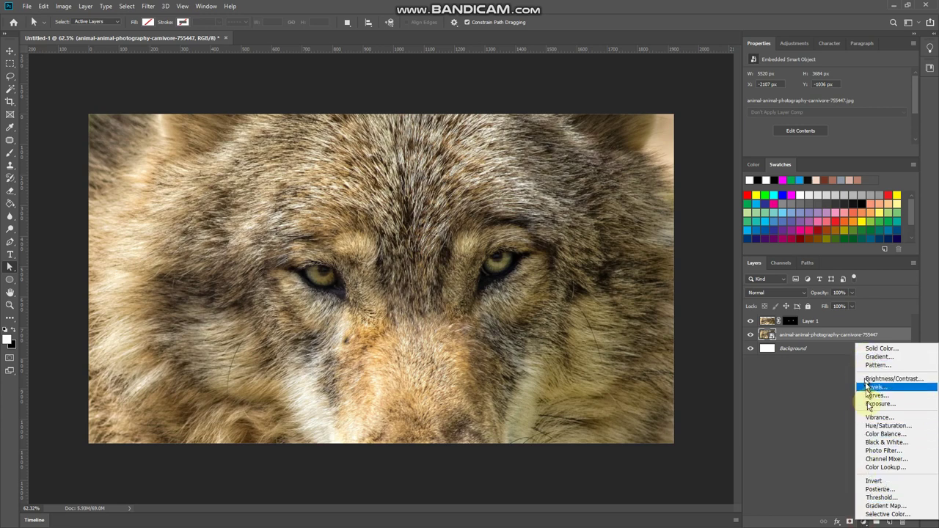
left_click(872, 425)
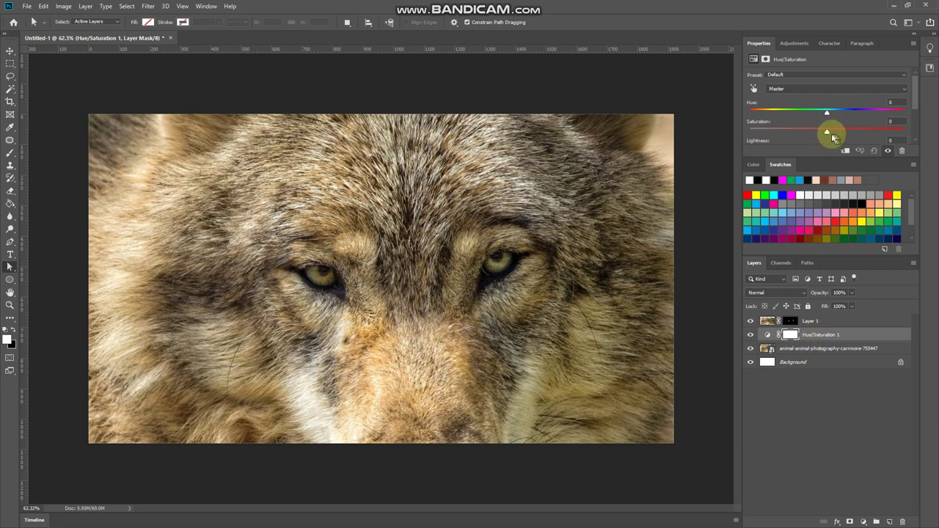
left_click_drag(827, 114, 896, 114)
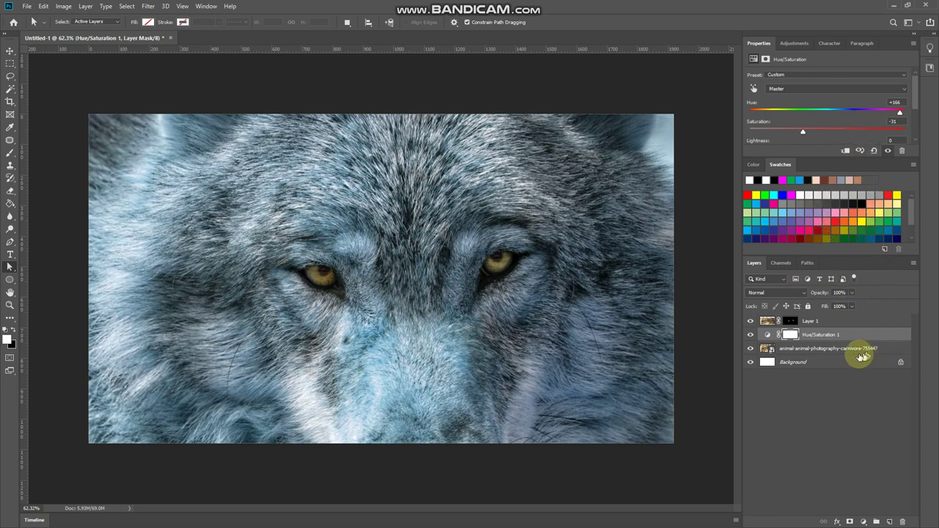
Clip Hue/Saturation 1 to the wolf photo layer so the blue tint affects only that photo, then select Layer 1
left_click(843, 352)
left_click(849, 339, "ctrl")
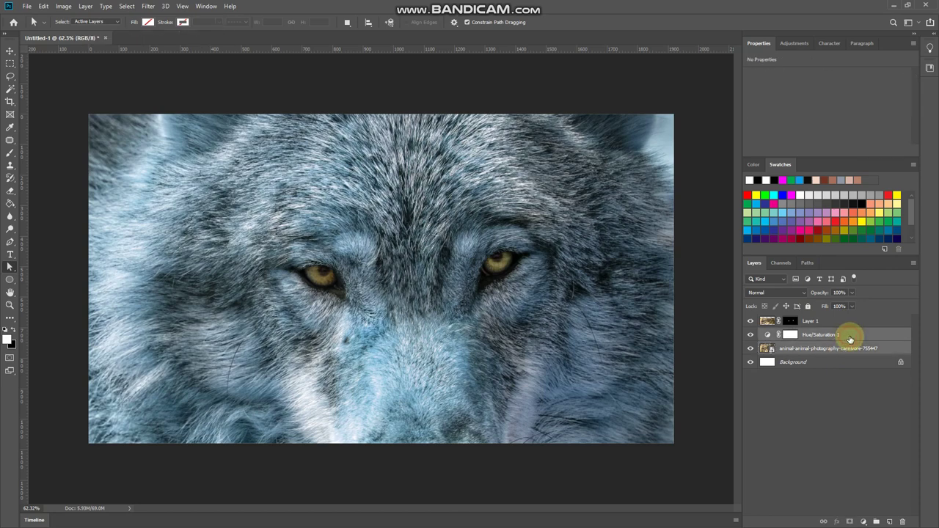
left_click(865, 336)
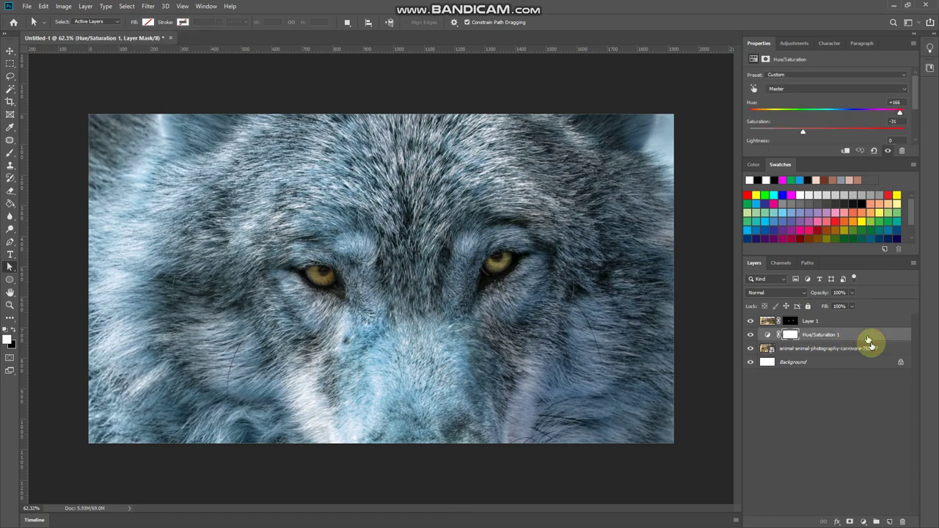
left_click(872, 346)
left_click(872, 335)
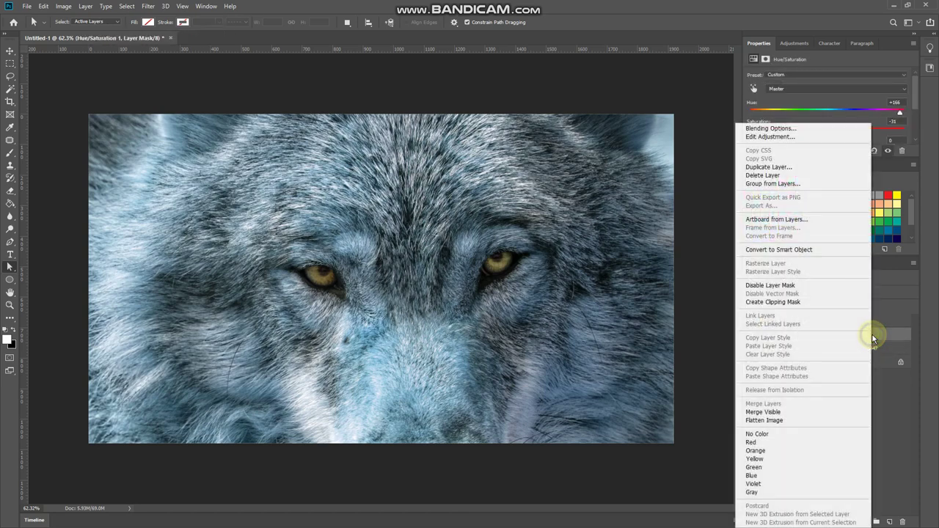
right_click(872, 334)
left_click(847, 306)
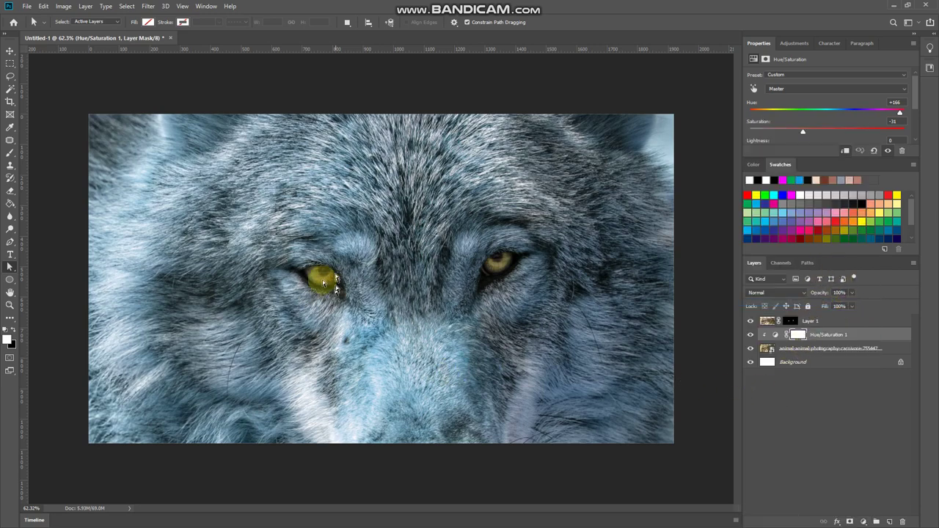
left_click(833, 322)
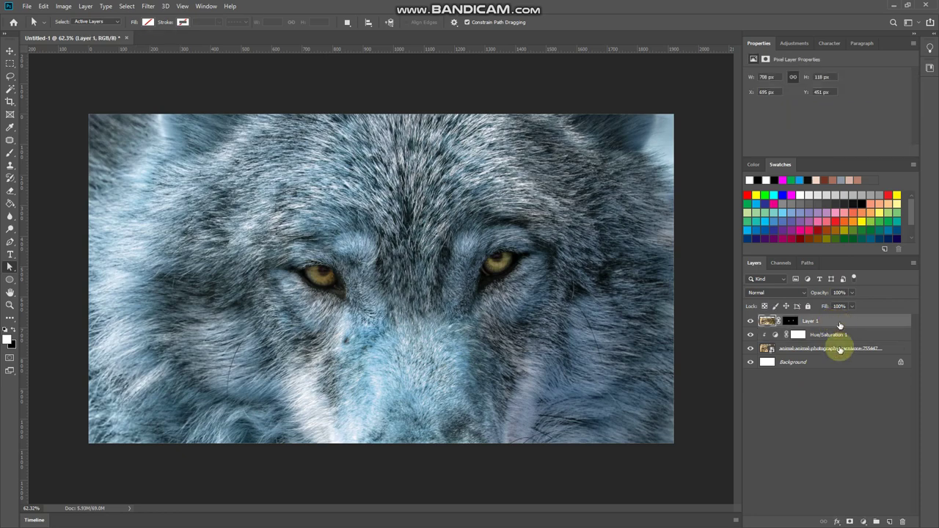
left_click(863, 521)
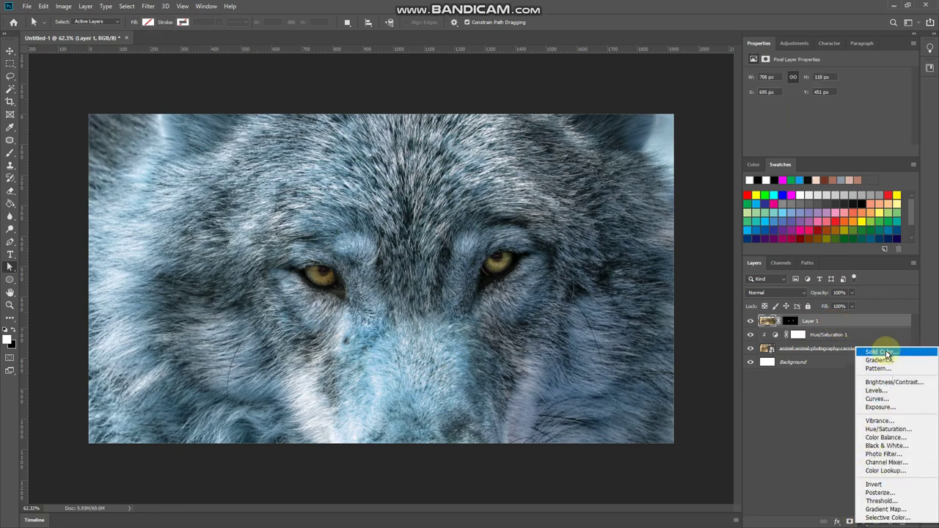
Add Hue/Saturation 2 with Saturation +58 and Hue +37, clipped to Layer 1 to turn the eyes green
left_click(886, 429)
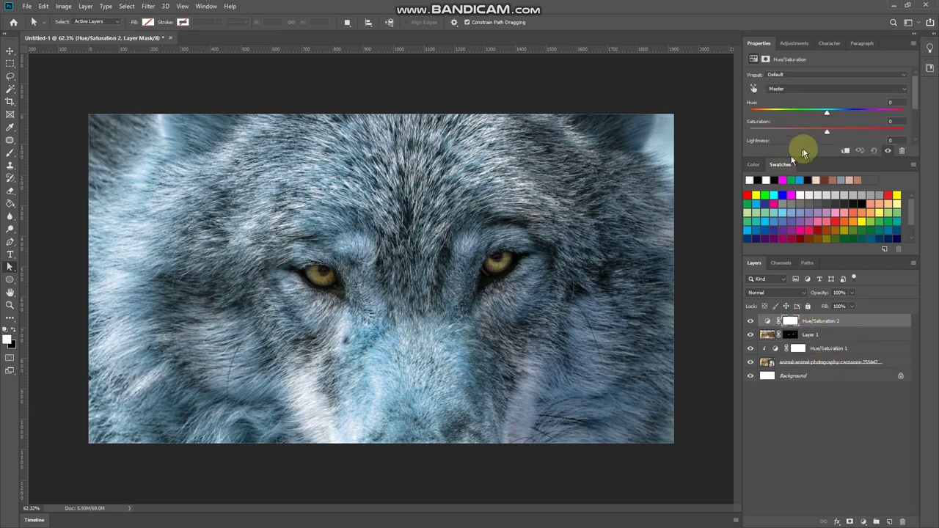
left_click_drag(827, 137, 844, 137)
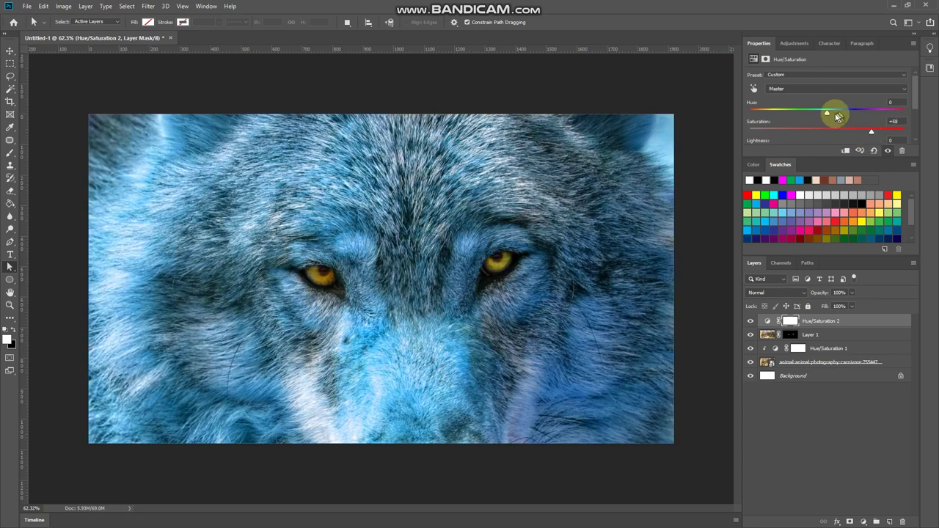
left_click_drag(826, 114, 862, 114)
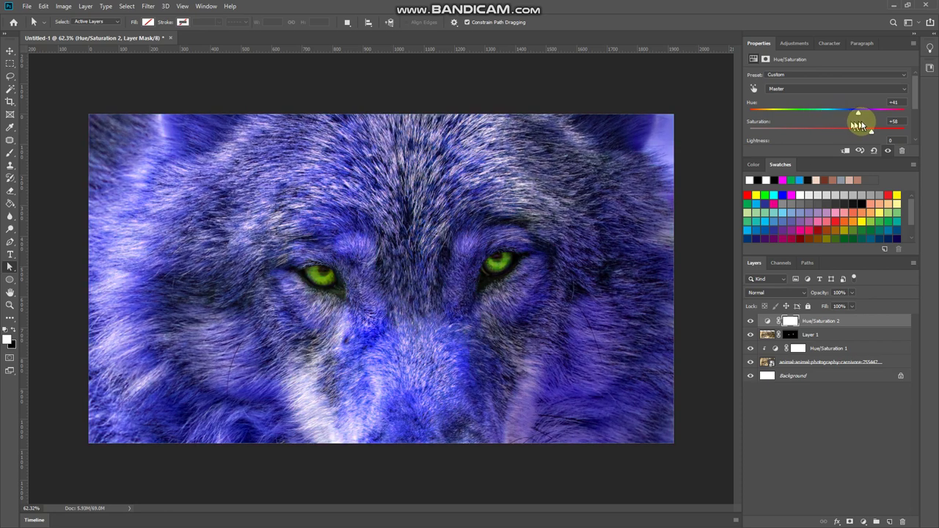
mouse_move(852, 116)
left_mouse_down()
mouse_move(851, 126)
mouse_move(855, 118)
left_mouse_up()
right_click(849, 326)
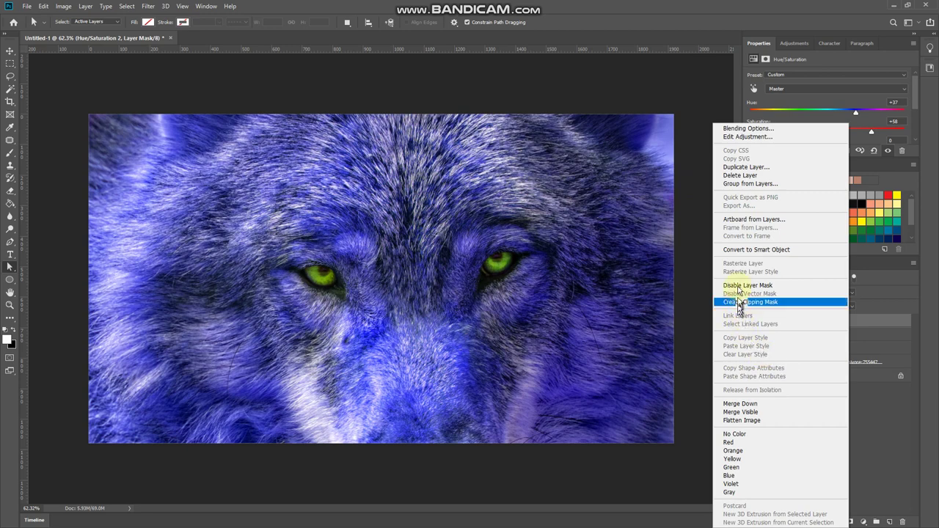
left_click(750, 302)
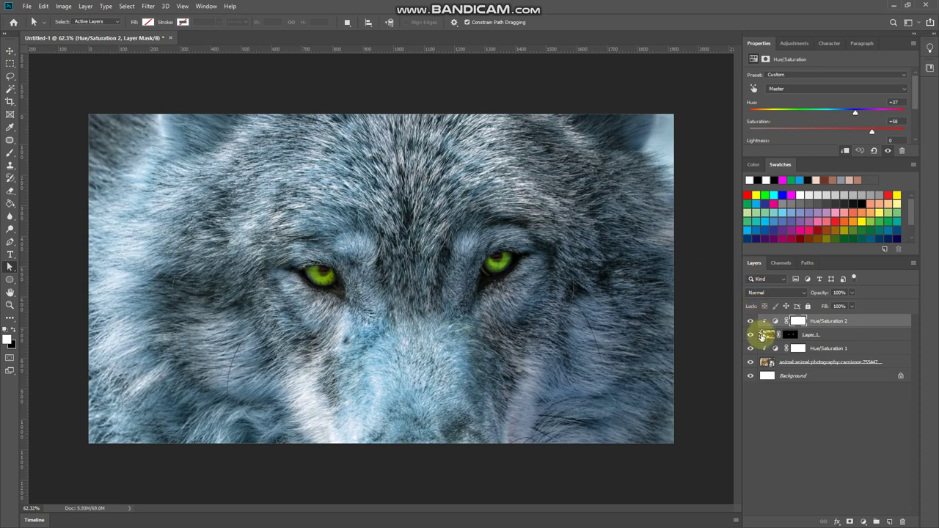
Group the two recolouring layers, Layer 1 and the wolf photo into Group 1
left_click(844, 338)
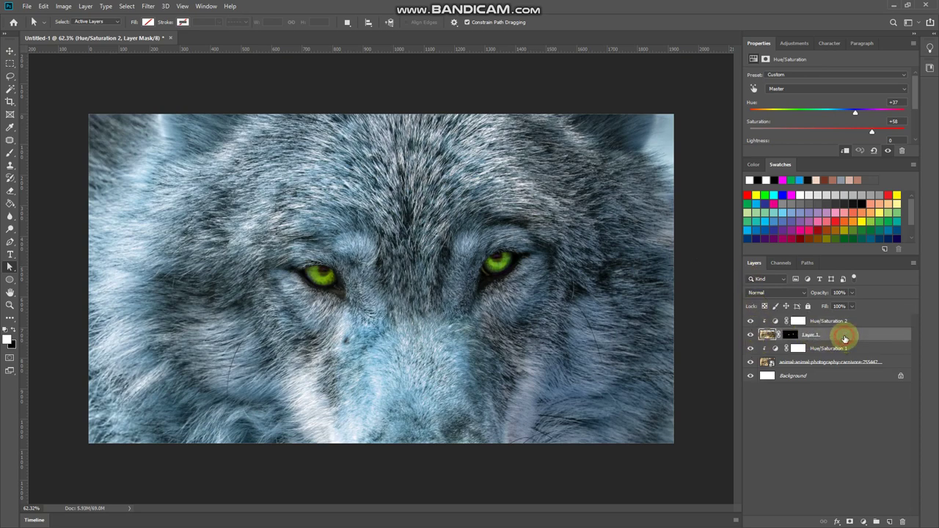
left_click(855, 320, "ctrl")
left_click(855, 362, "shift")
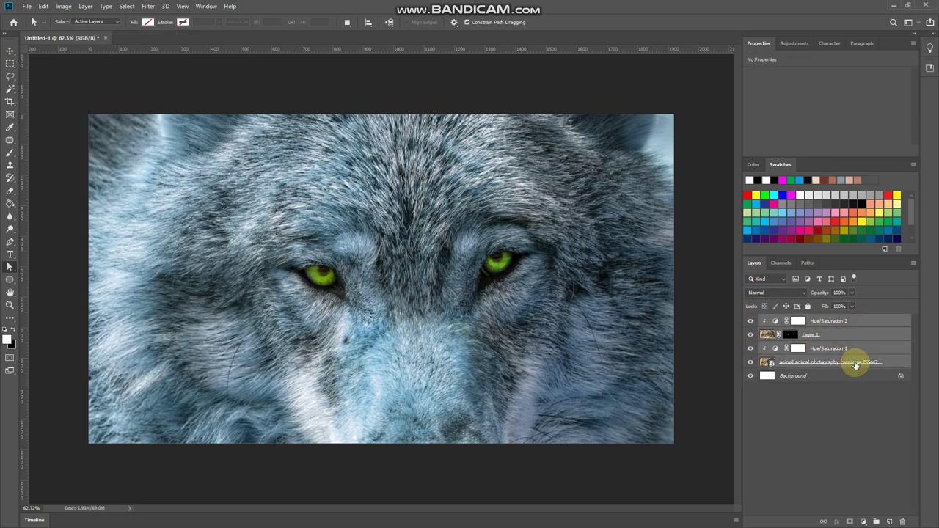
key("ctrl+g")
Duplicate the wolf photo layer inside Group 1, keeping a copy below the group
left_click(764, 321)
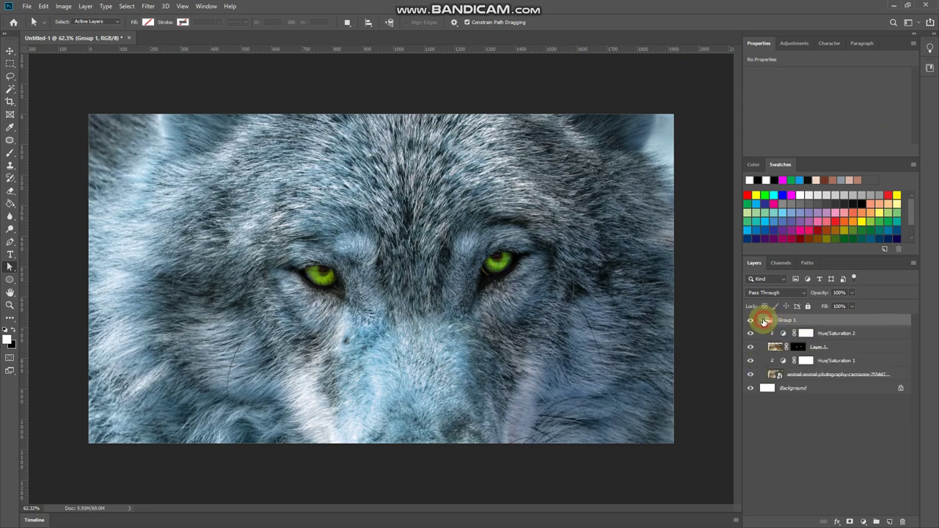
left_click(835, 374)
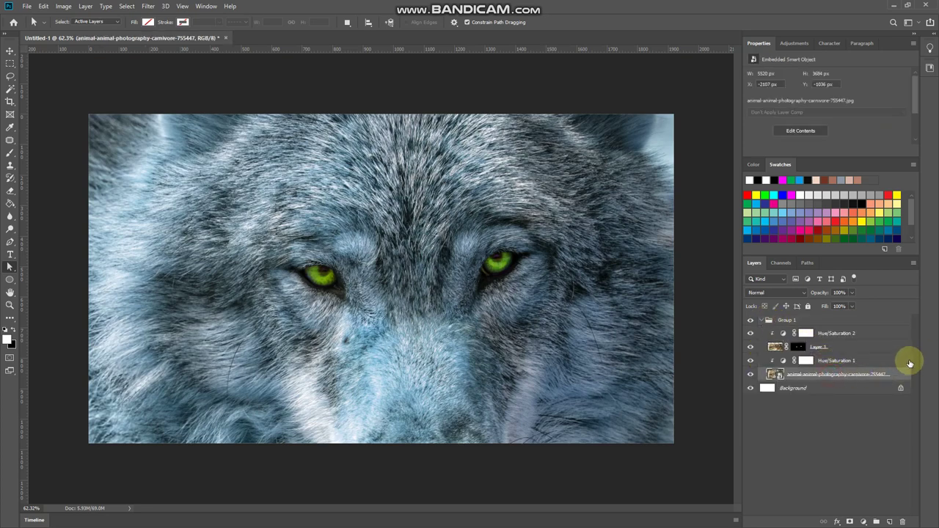
key("ctrl+j")
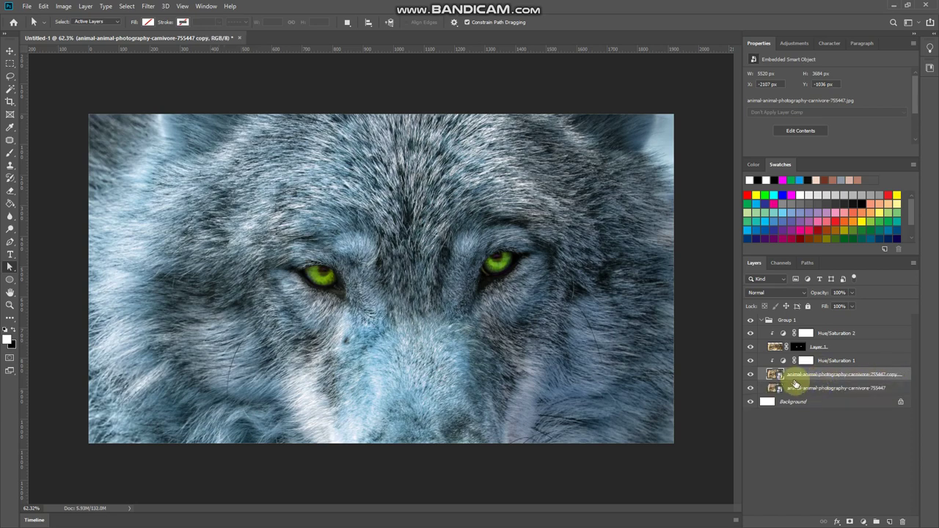
left_click(797, 387)
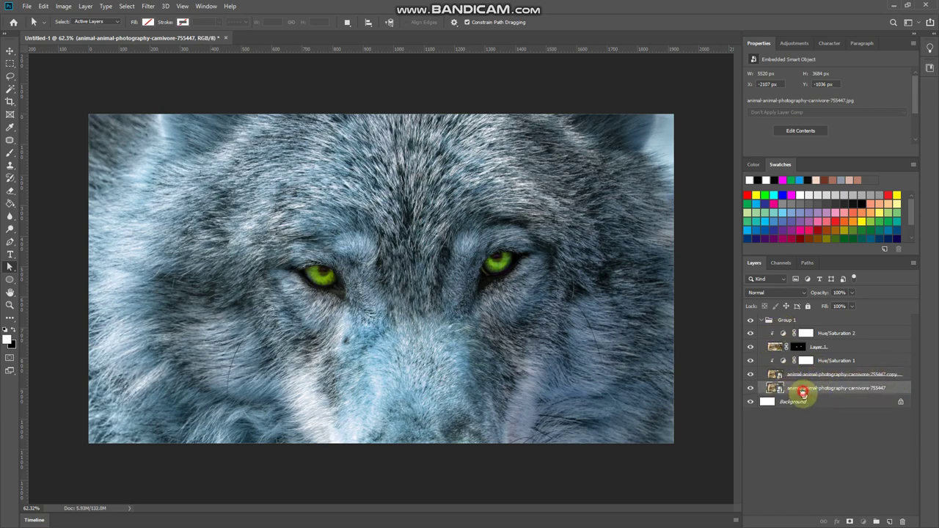
left_click(759, 321)
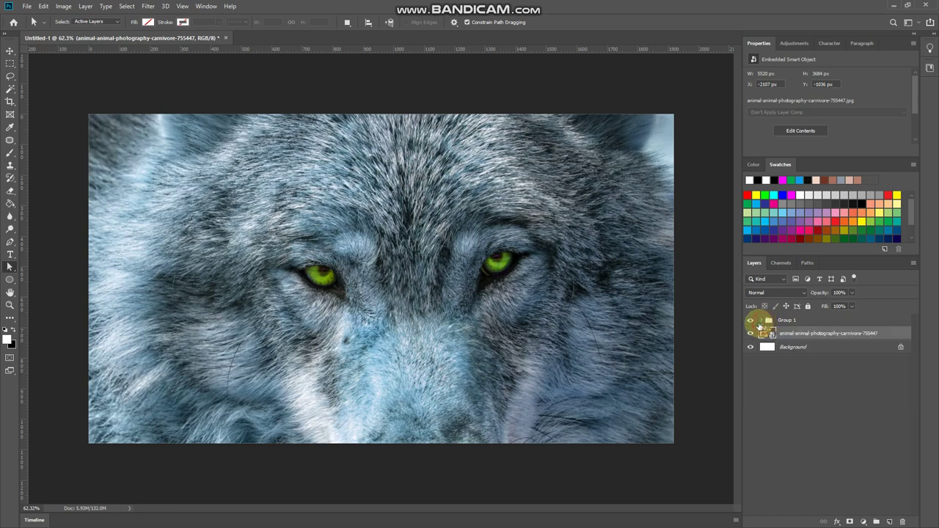
Toggle Group 1's visibility to compare the recoloured wolf with the original brown one
left_click(751, 323)
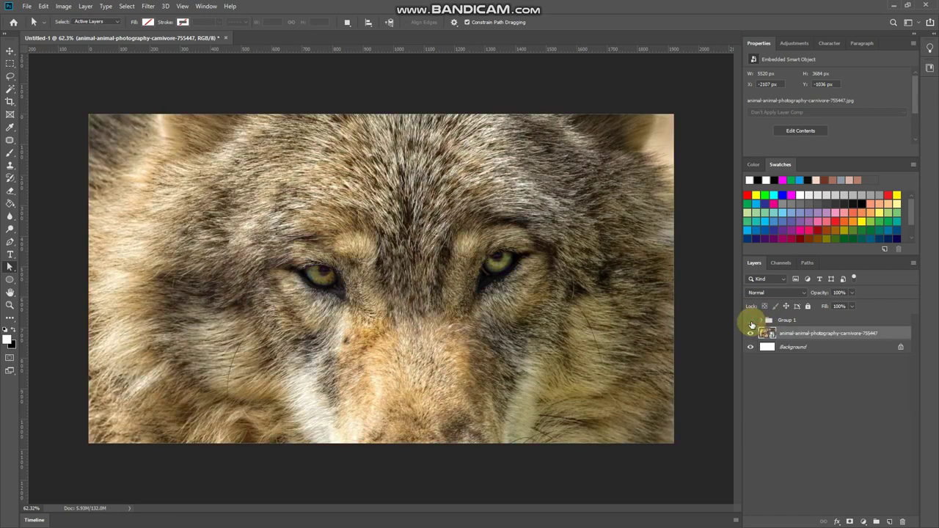
left_click(750, 324)
left_click(751, 323)
left_click(750, 324)
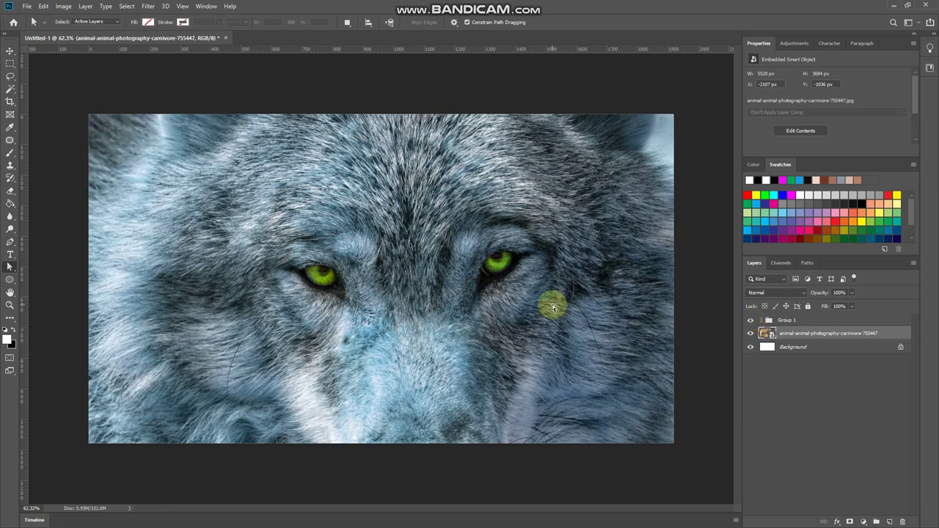